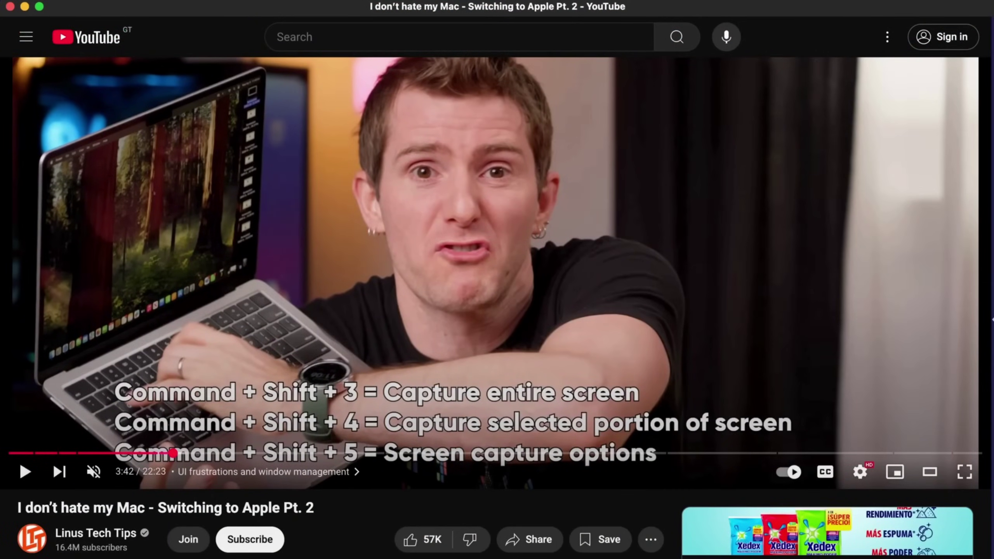
# - Resume the paused 'I don't hate my Mac - Switching to Apple Pt. 2' video in Vivaldi
pyautogui.press('k')
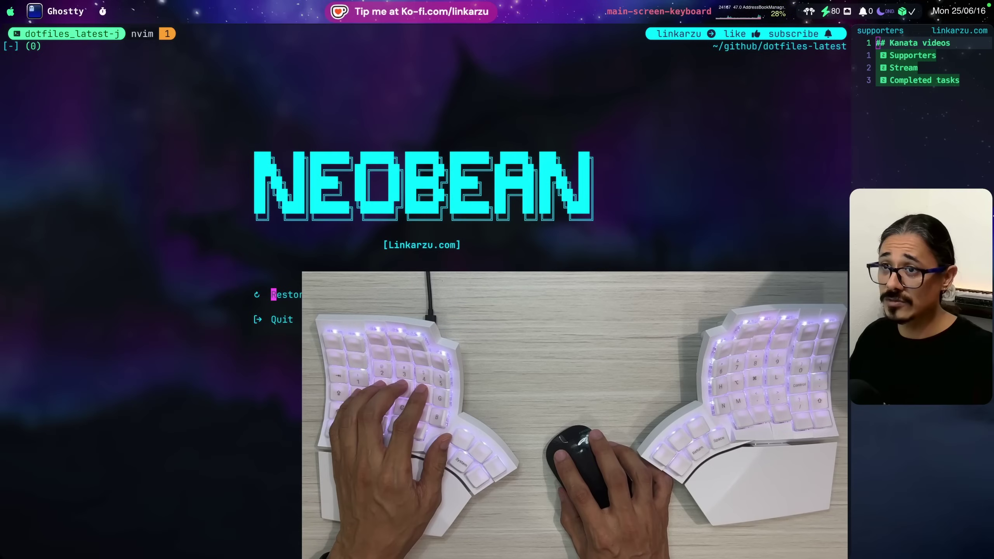
# - Capture a region screenshot of the NEOBEAN dashboard from the top-left corner, then switch to Discord
pyautogui.press('super+shift+4')
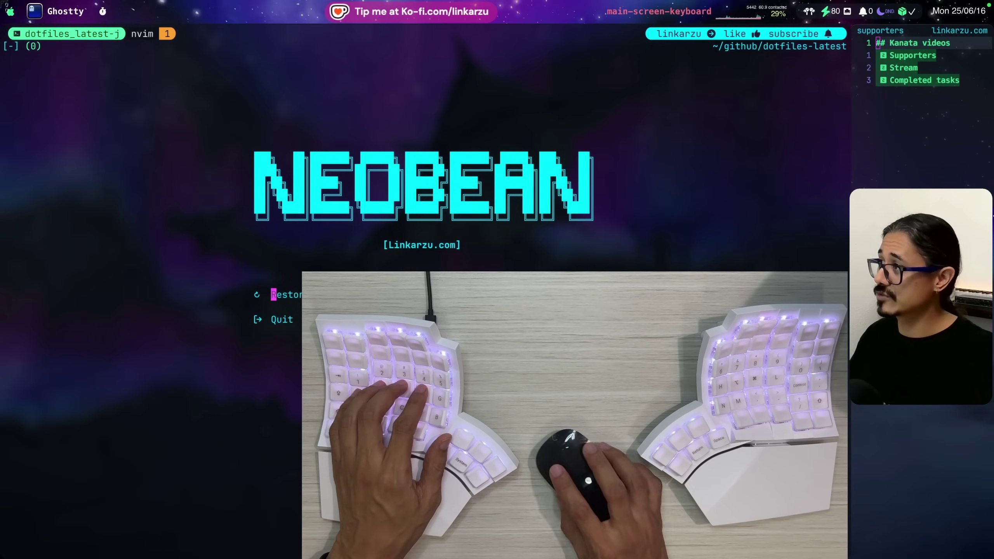
pyautogui.moveTo(1, 0); pyautogui.dragTo(845, 253)
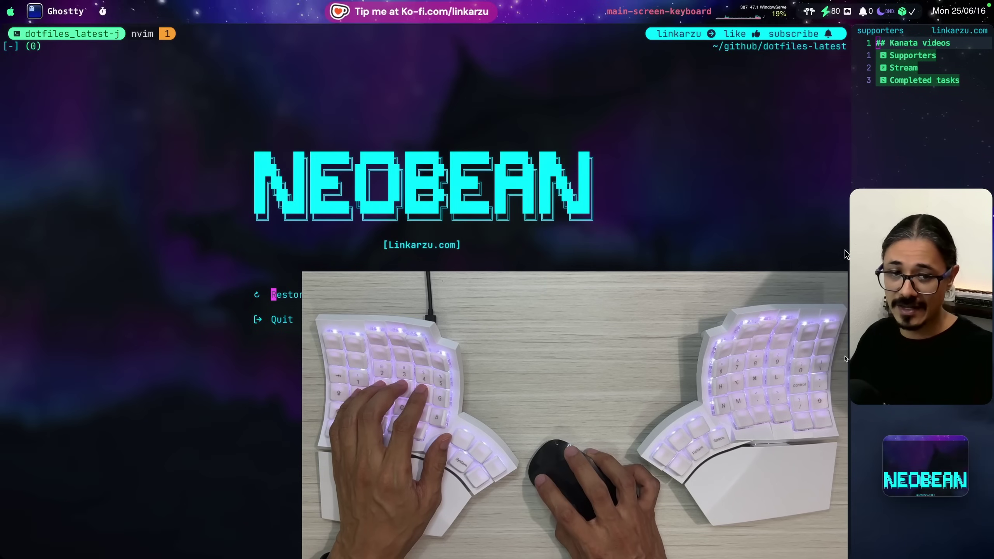
pyautogui.press('super+Tab')
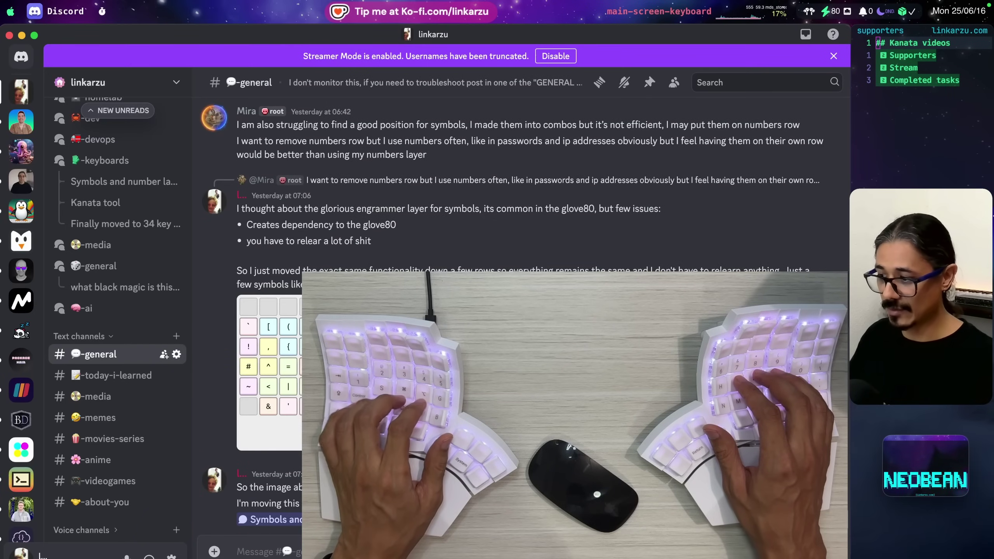
# - Paste the NEOBEAN screenshot into #general, send it, and begin a new multi-line message
pyautogui.press('super+v')
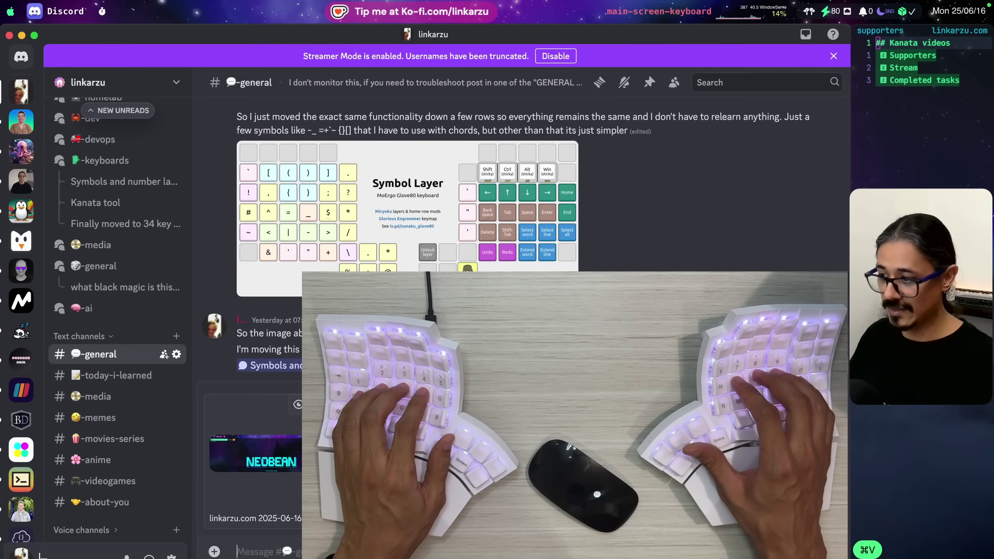
pyautogui.press('Return')
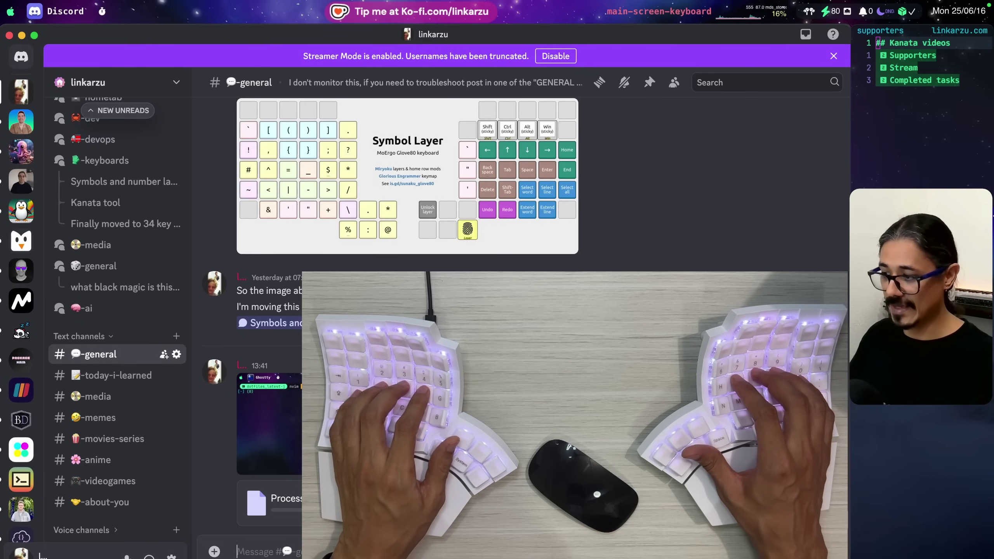
pyautogui.hotkey('shift', 'Return')
pyautogui.hotkey('shift', 'Return')
pyautogui.hotkey('shift', 'Return')
pyautogui.hotkey('shift', 'Return')
pyautogui.hotkey('shift', 'Return')
pyautogui.hotkey('shift', 'Return')
pyautogui.hotkey('shift', 'Return')
pyautogui.hotkey('shift', 'Return')
pyautogui.hotkey('shift', 'Return')
pyautogui.hotkey('shift', 'Return')
pyautogui.hotkey('shift', 'Return')
pyautogui.hotkey('shift', 'Return')
pyautogui.hotkey('shift', 'Return')
pyautogui.hotkey('shift', 'Return')
pyautogui.hotkey('shift', 'Return')
pyautogui.hotkey('shift', 'Return')
pyautogui.hotkey('shift', 'Return')
pyautogui.hotkey('shift', 'Return')
pyautogui.hotkey('shift', 'Return')
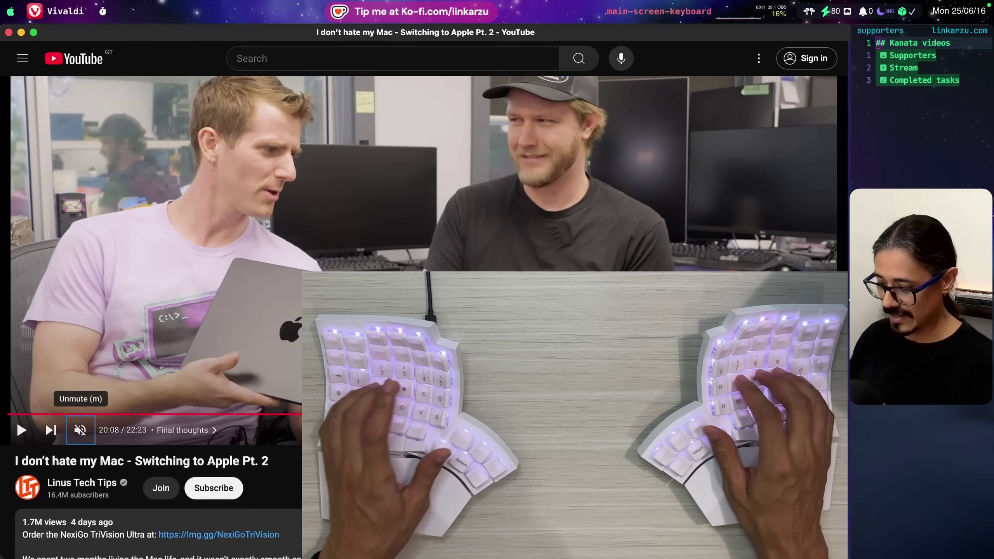
# - Screenshot the Vivaldi YouTube window, save it from the floating thumbnail, and return to Ghostty
pyautogui.press('super+shift+3')
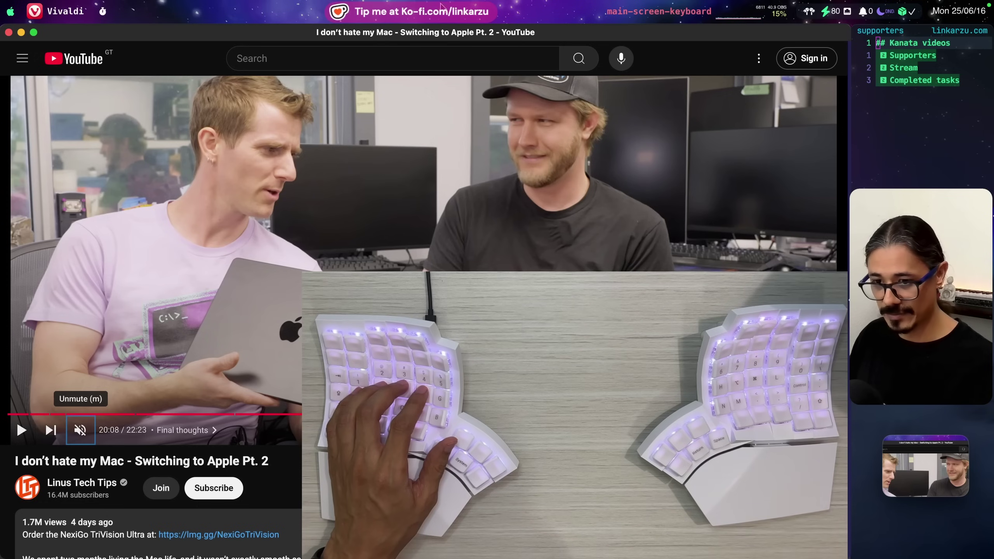
pyautogui.moveTo(903, 451)
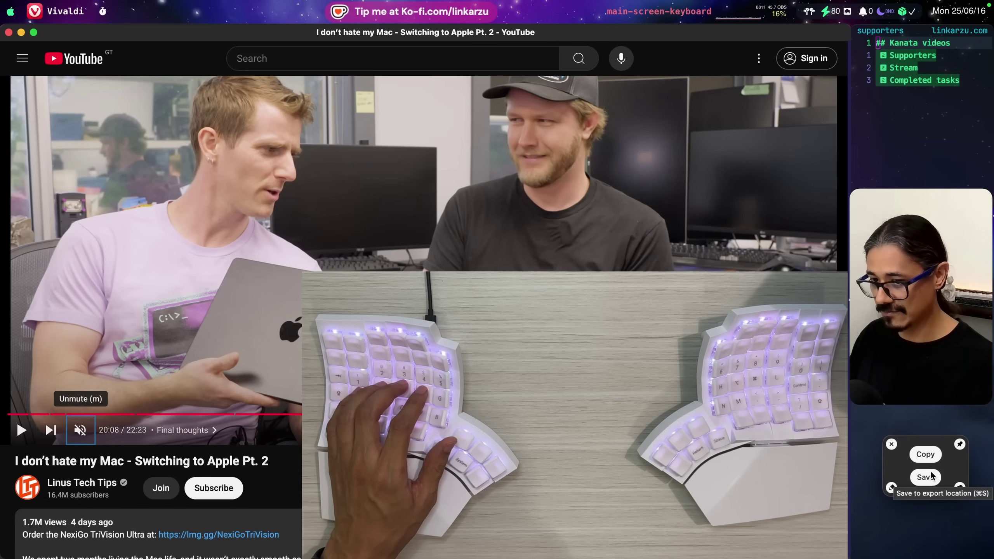
pyautogui.click(924, 477)
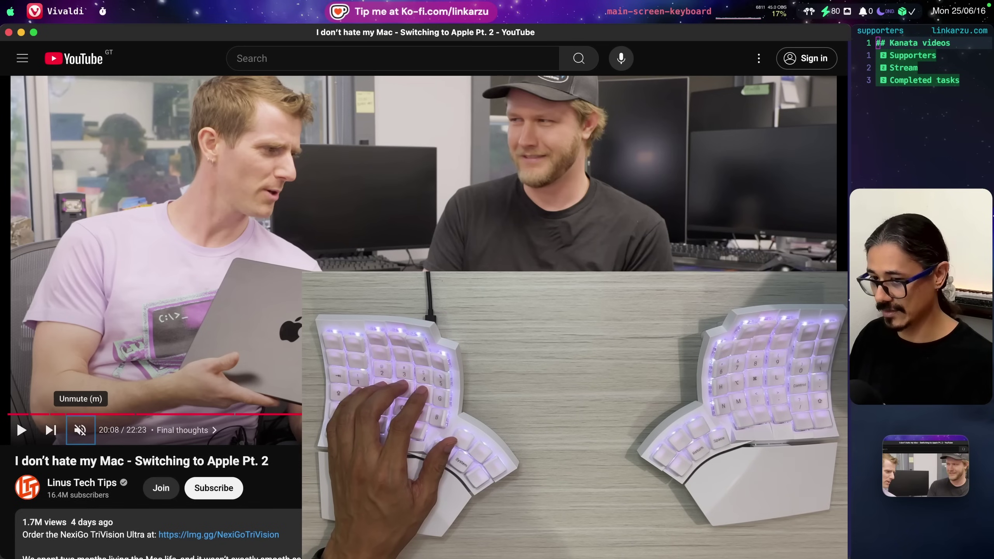
pyautogui.hotkey('ctrl', 'Left')
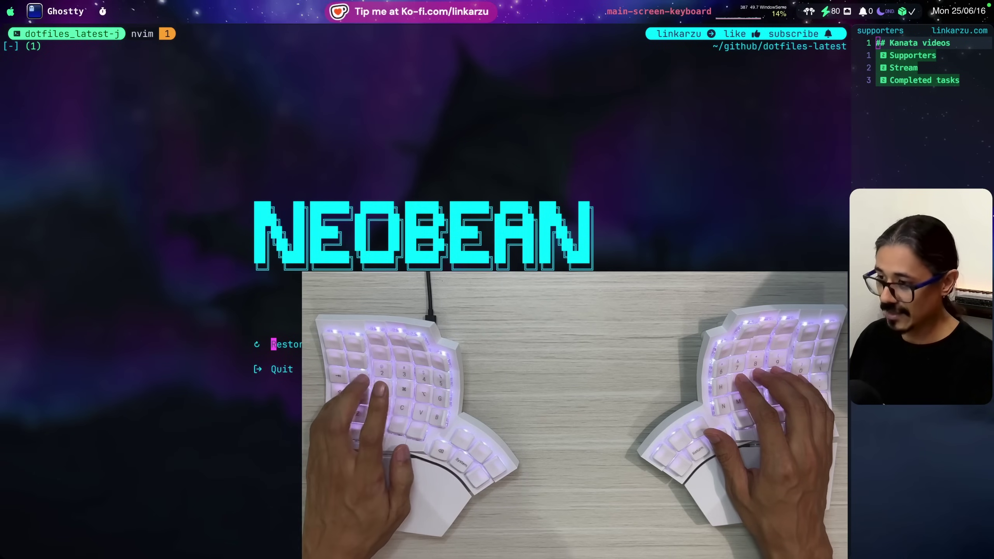
# - Bring up CleanShot X's all-in-one capture toolbar over the Ghostty NEOBEAN dashboard
pyautogui.press('ctrl+alt+shift+super+equal')
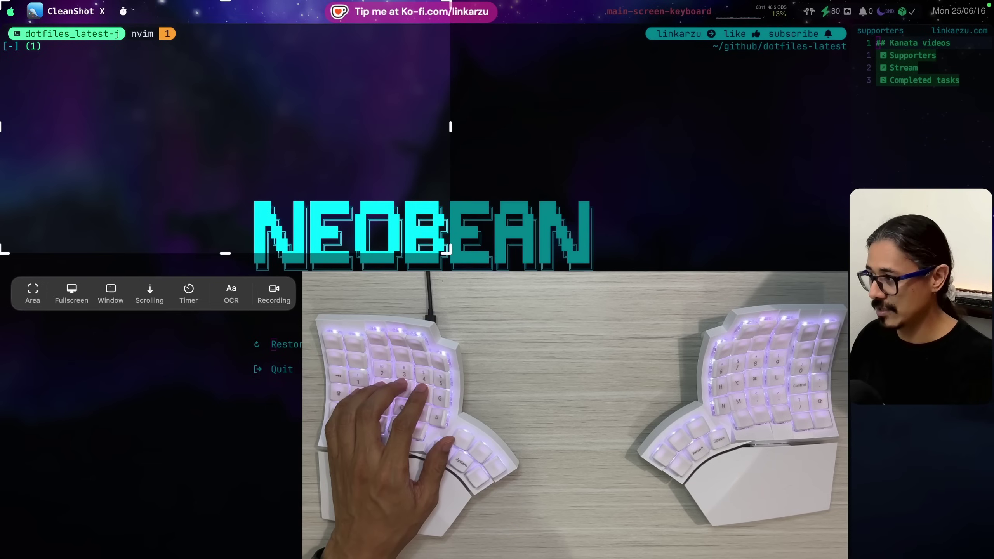
# - Capture the skitty-notes window in Window mode and open the capture in the annotation editor
pyautogui.click(112, 298)
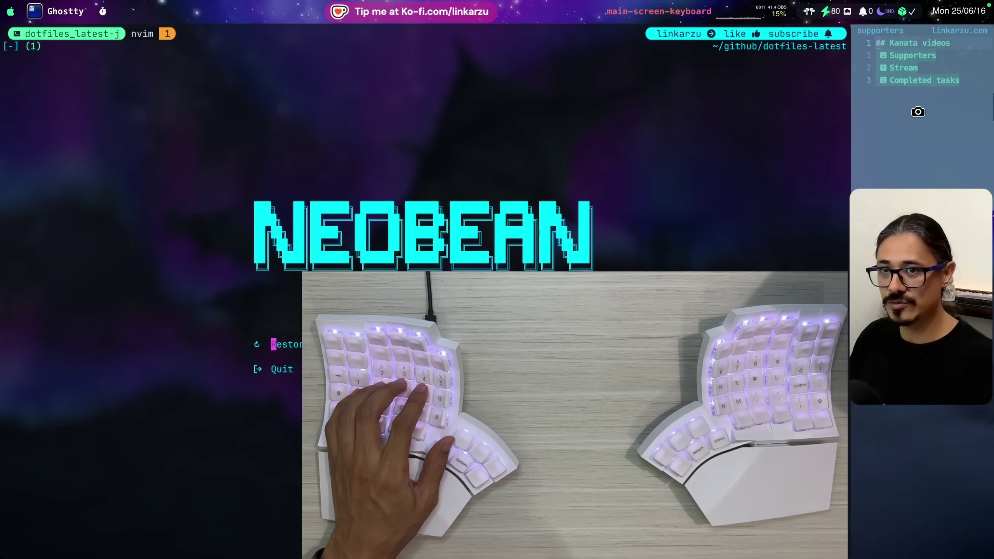
pyautogui.click(918, 112)
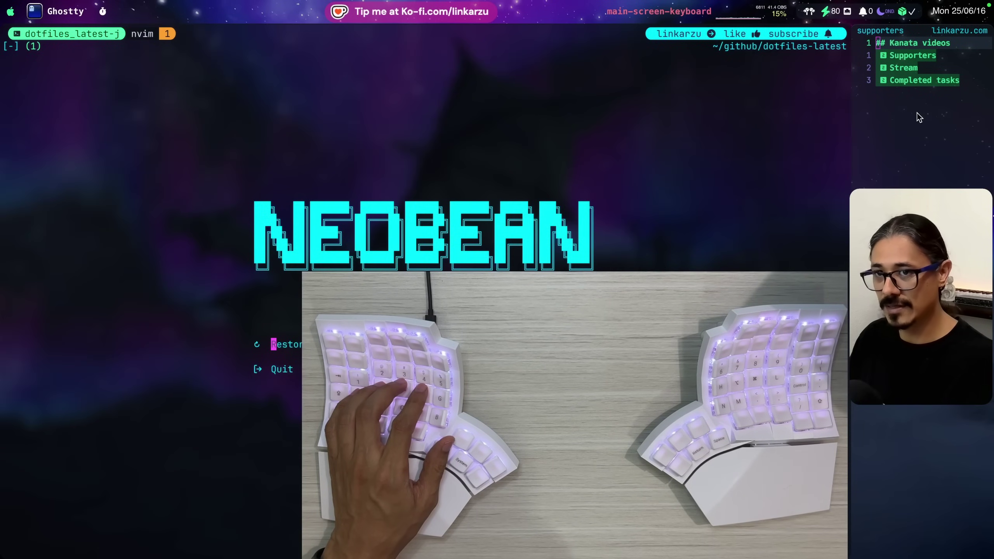
pyautogui.moveTo(908, 472)
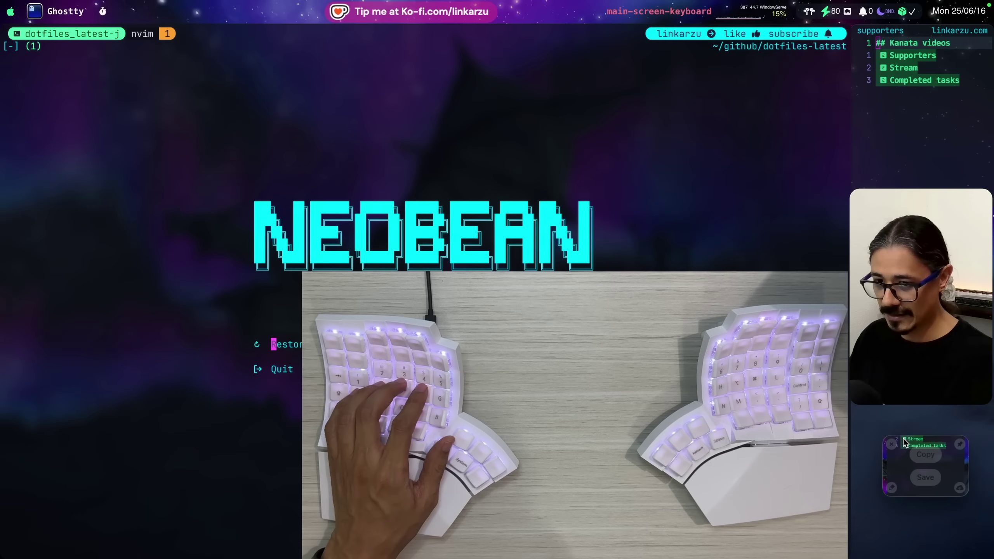
pyautogui.moveTo(900, 471)
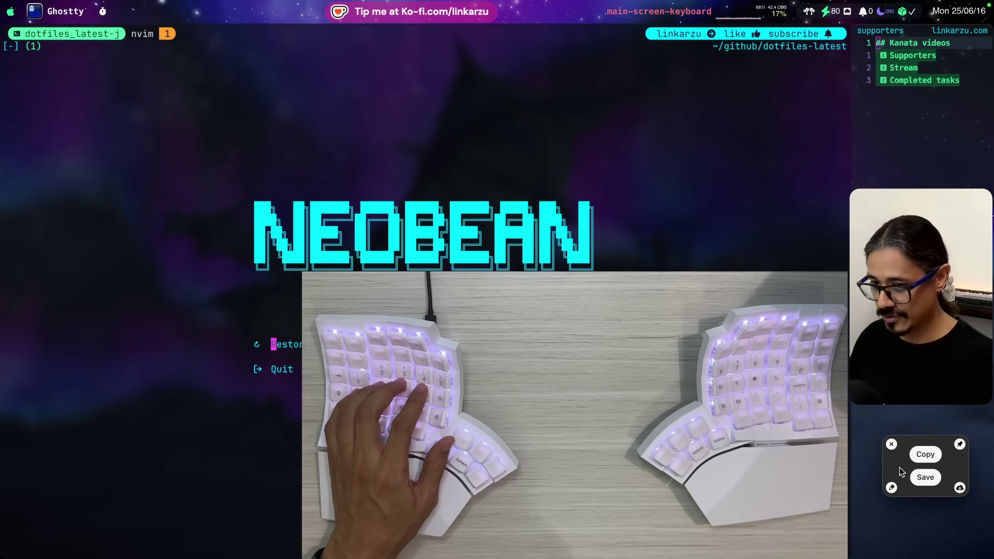
pyautogui.click(898, 468)
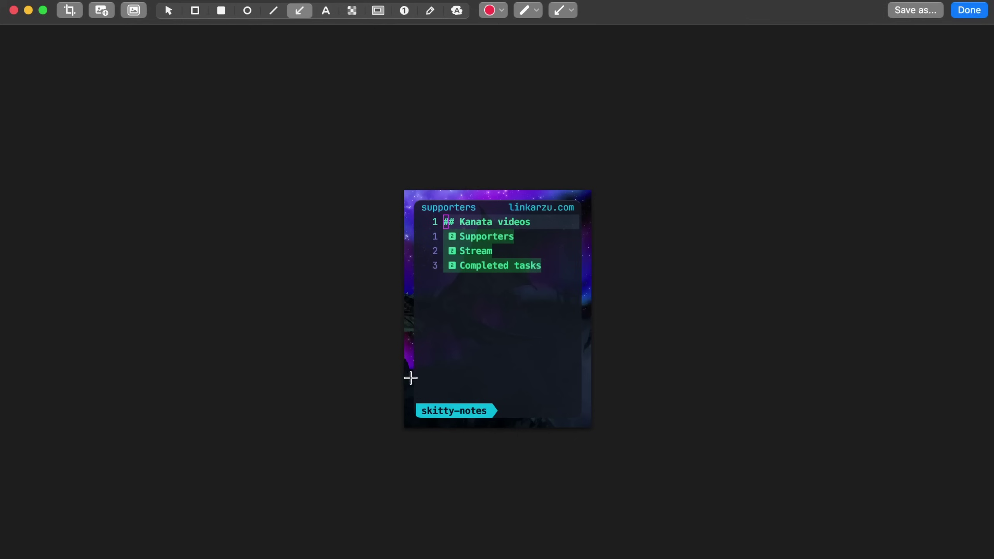
# - Draw a red arrow pointing at Completed tasks and label it 'text here'
pyautogui.moveTo(410, 378); pyautogui.dragTo(496, 281)
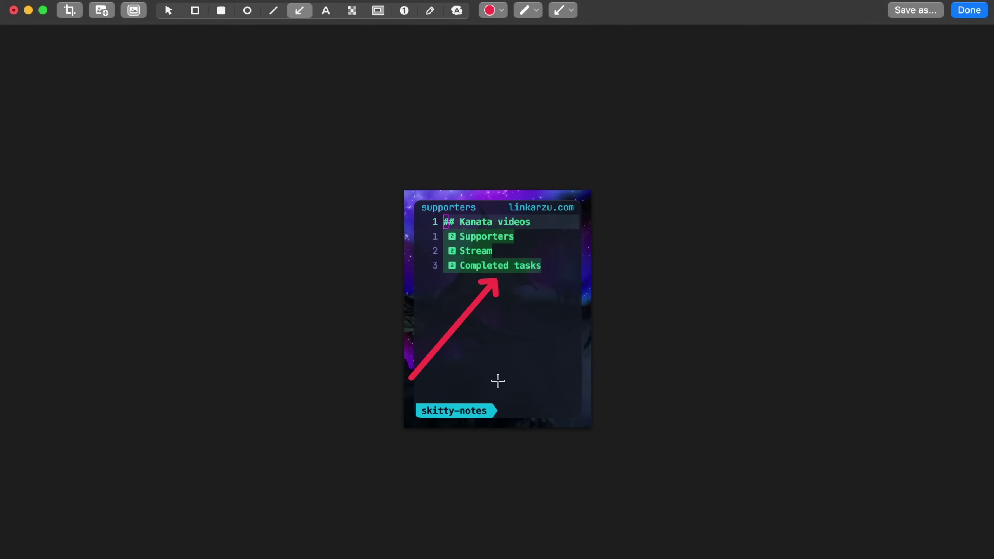
pyautogui.press('t')
pyautogui.click(468, 370)
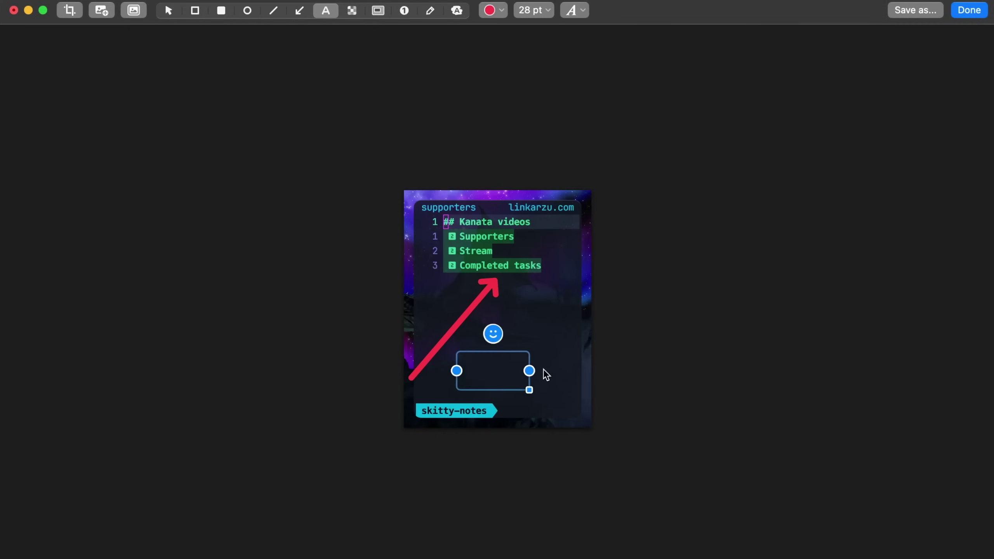
pyautogui.write('text here')
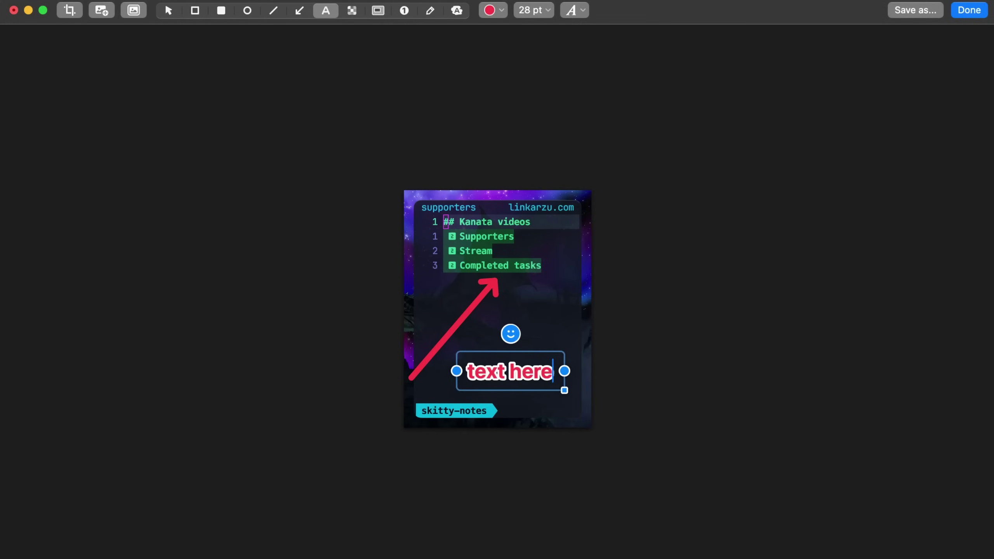
pyautogui.press('Escape')
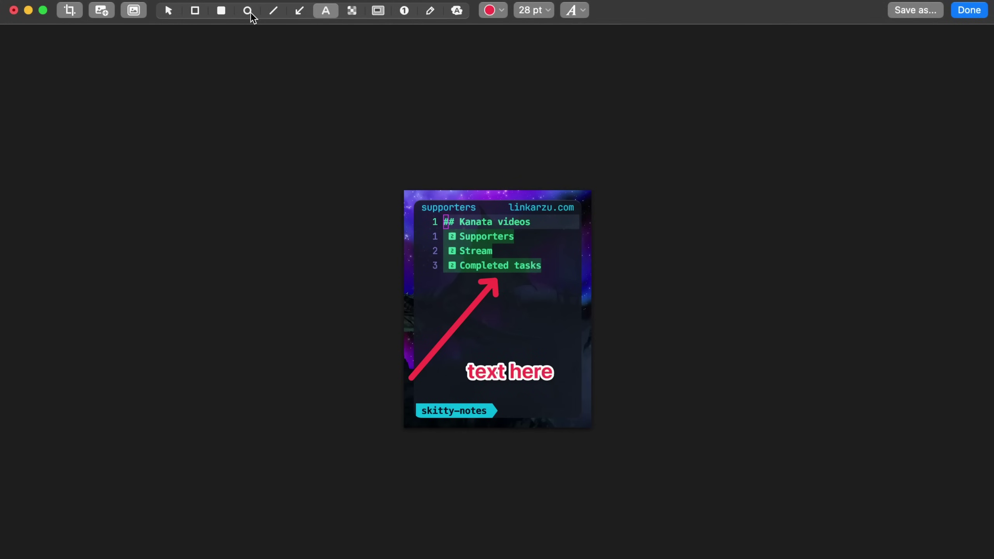
# - Pixelate the Supporters line with a much stronger pixelation intensity
pyautogui.click(352, 10)
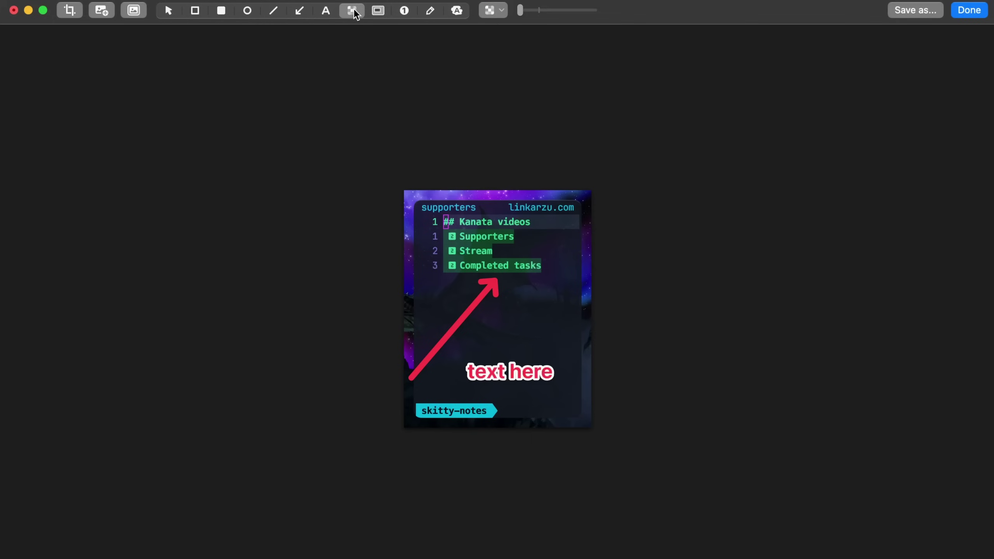
pyautogui.moveTo(443, 229); pyautogui.dragTo(531, 247)
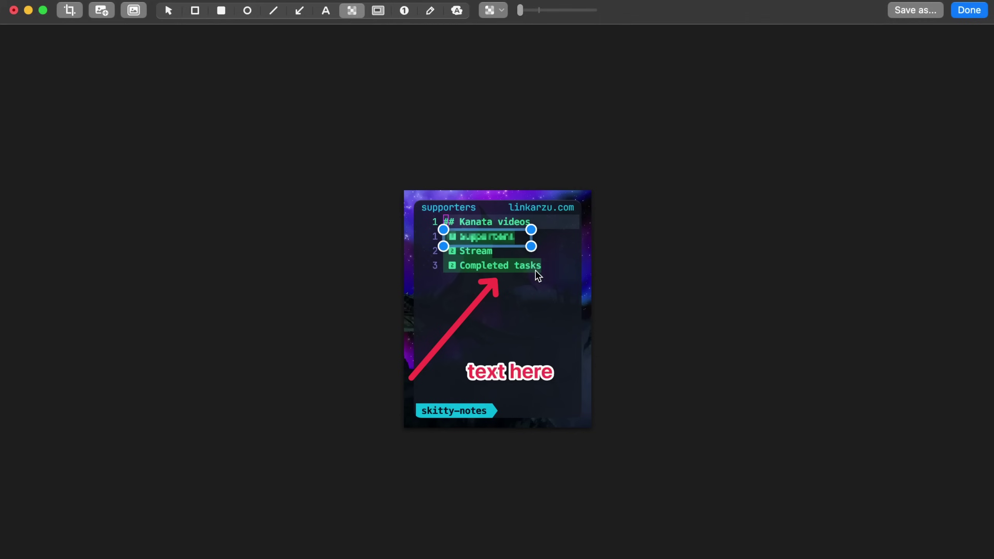
pyautogui.moveTo(522, 13); pyautogui.dragTo(603, 14)
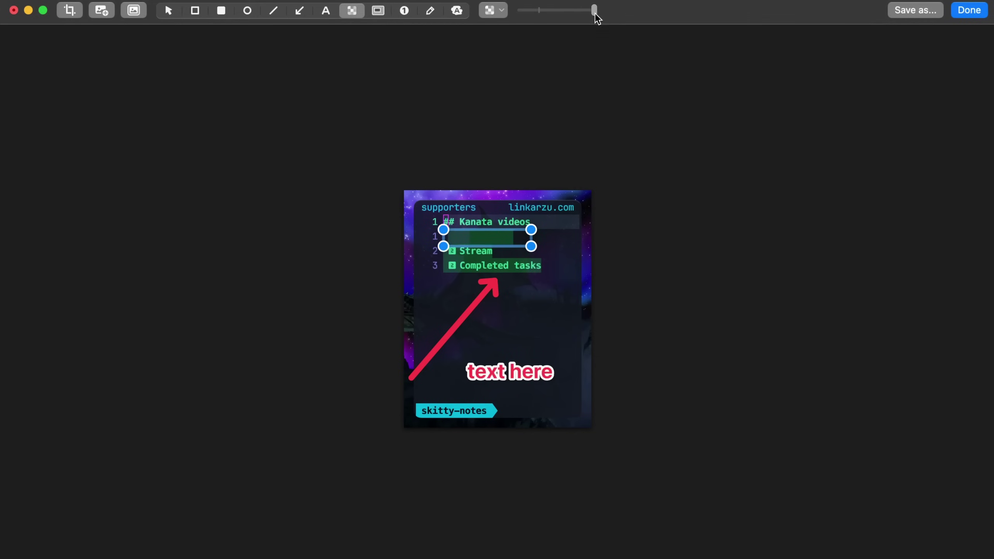
pyautogui.click(333, 131)
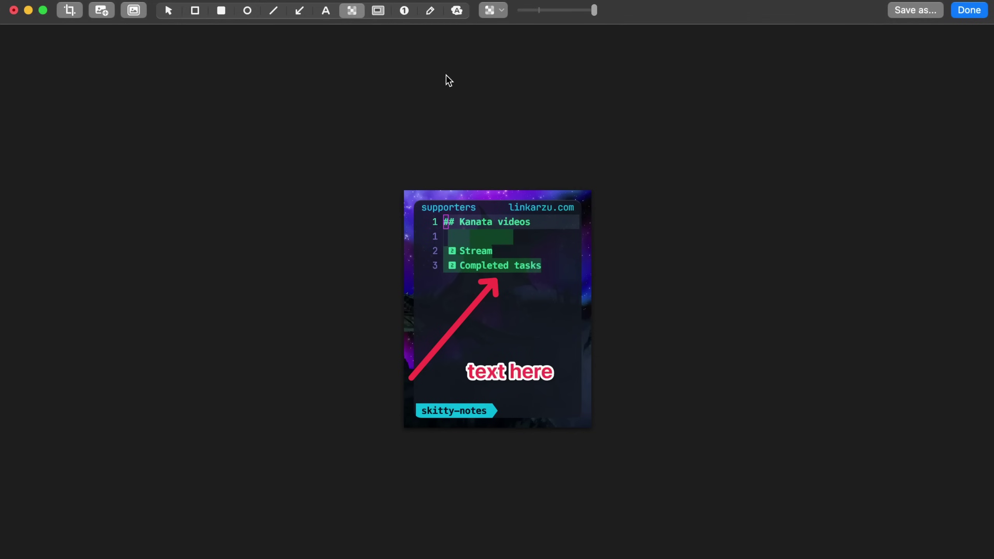
# - Place numbered counter badges 1–5 around the arrow, the text label and line 1
pyautogui.click(404, 10)
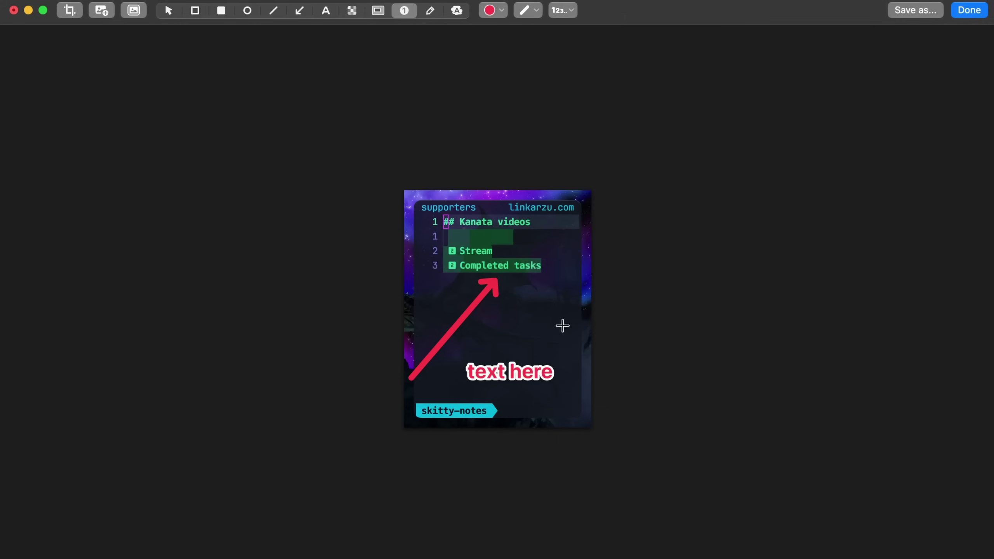
pyautogui.click(514, 279)
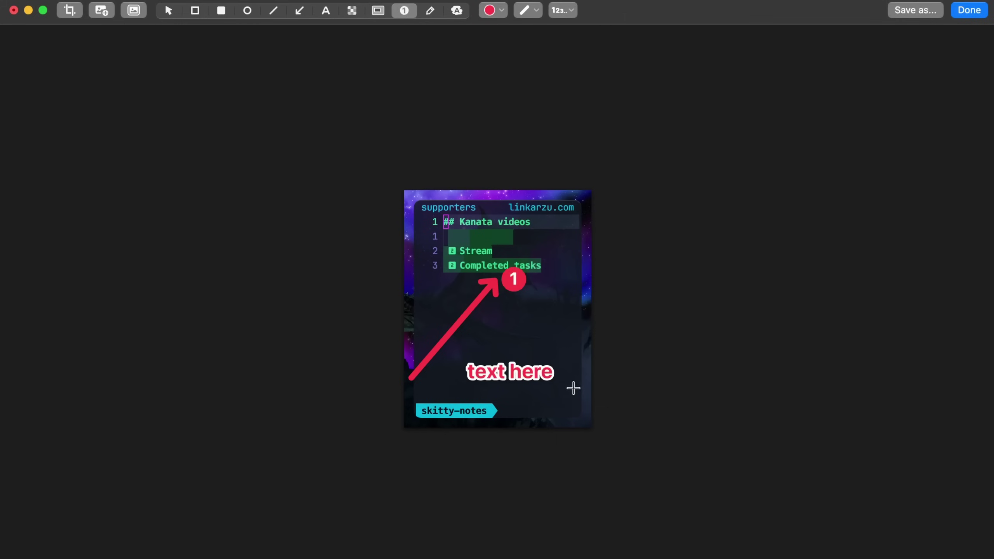
pyautogui.click(559, 372)
pyautogui.click(420, 227)
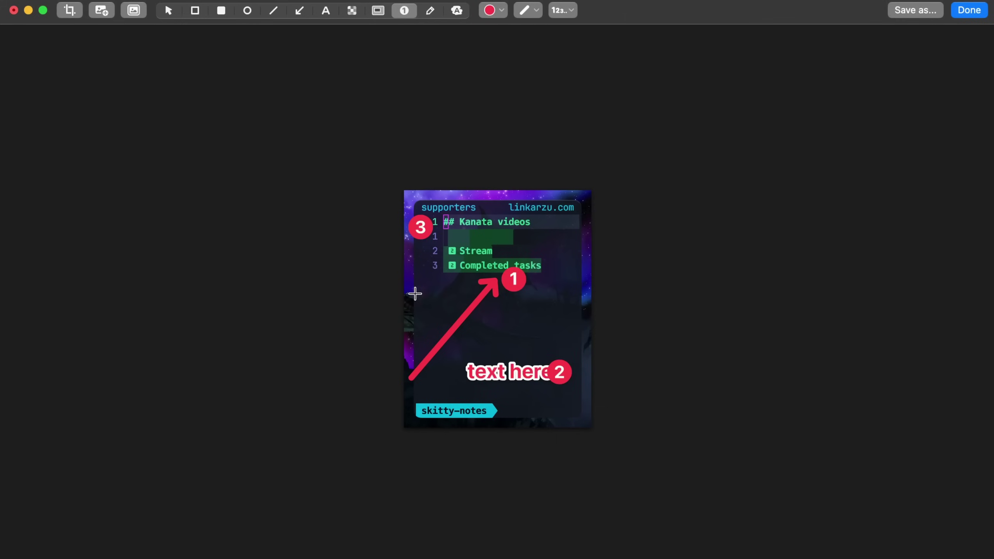
pyautogui.click(415, 293)
pyautogui.click(531, 319)
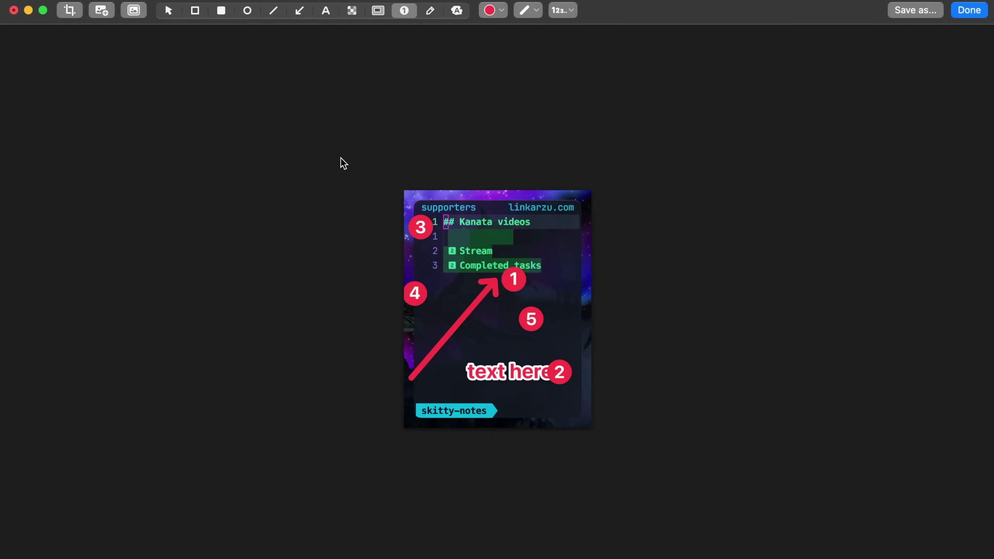
# - Add background padding and rounded corners, trying teal-green, blurred, blue and dark-red background swatches
pyautogui.click(133, 11)
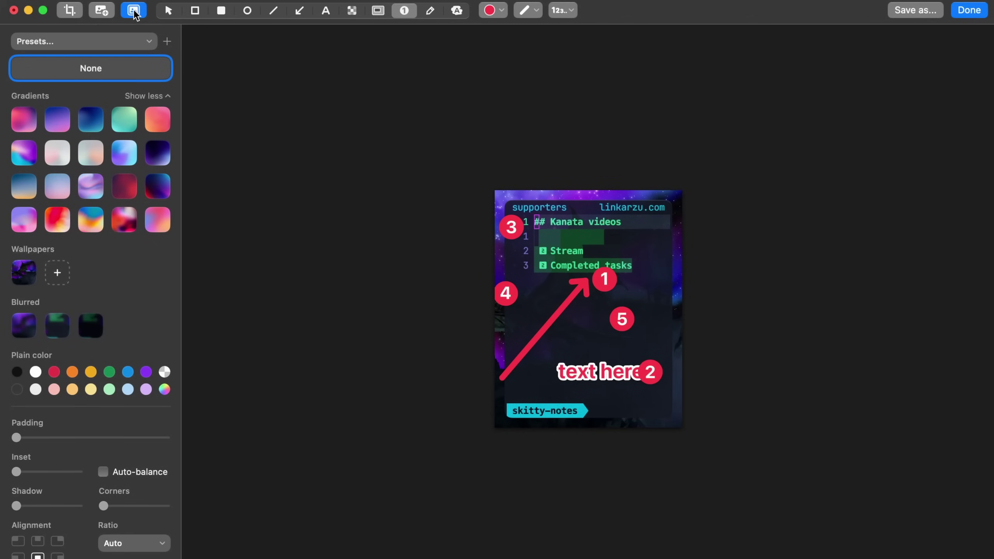
pyautogui.click(128, 121)
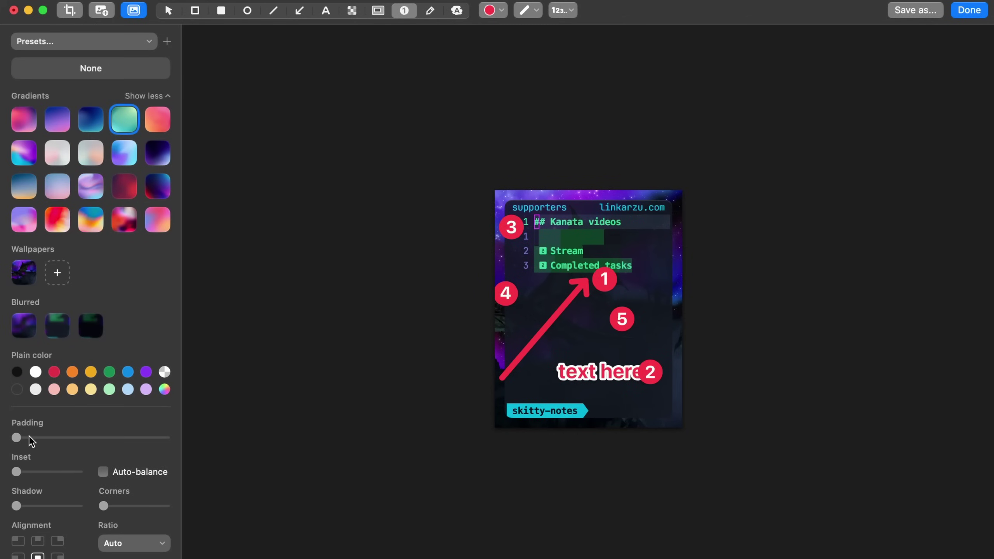
pyautogui.moveTo(17, 437); pyautogui.dragTo(27, 438)
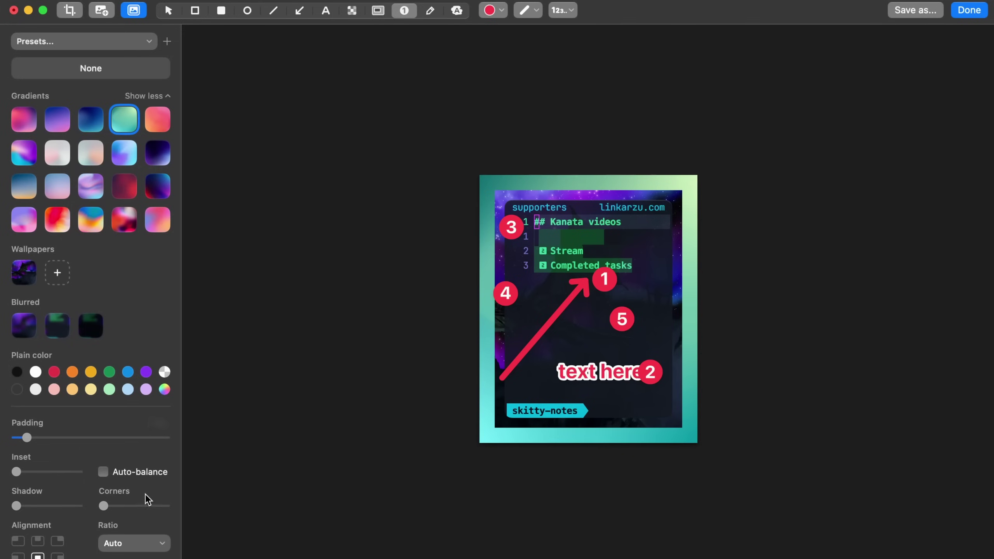
pyautogui.moveTo(104, 506)
pyautogui.mouseDown()
pyautogui.moveTo(129, 507)
pyautogui.moveTo(110, 507)
pyautogui.mouseUp()
pyautogui.click(24, 330)
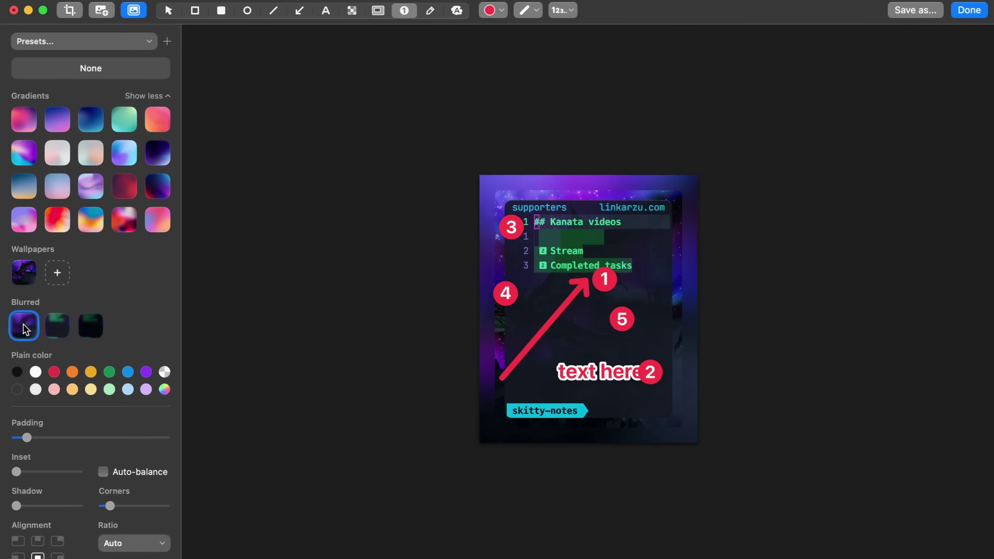
pyautogui.click(124, 148)
pyautogui.click(124, 185)
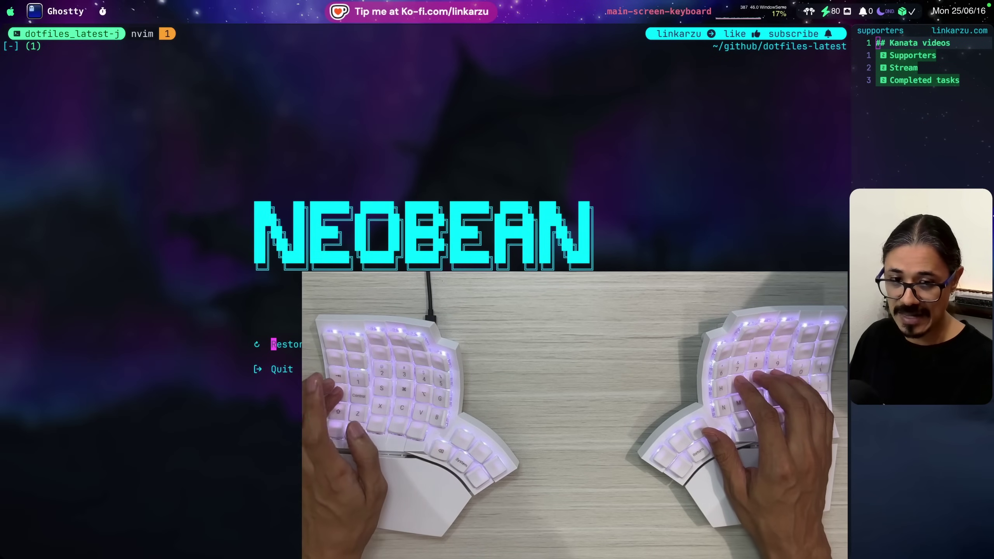
# - Browse the capture history thumbnails and restore the latest annotated notes capture
pyautogui.press('super+shift+h')
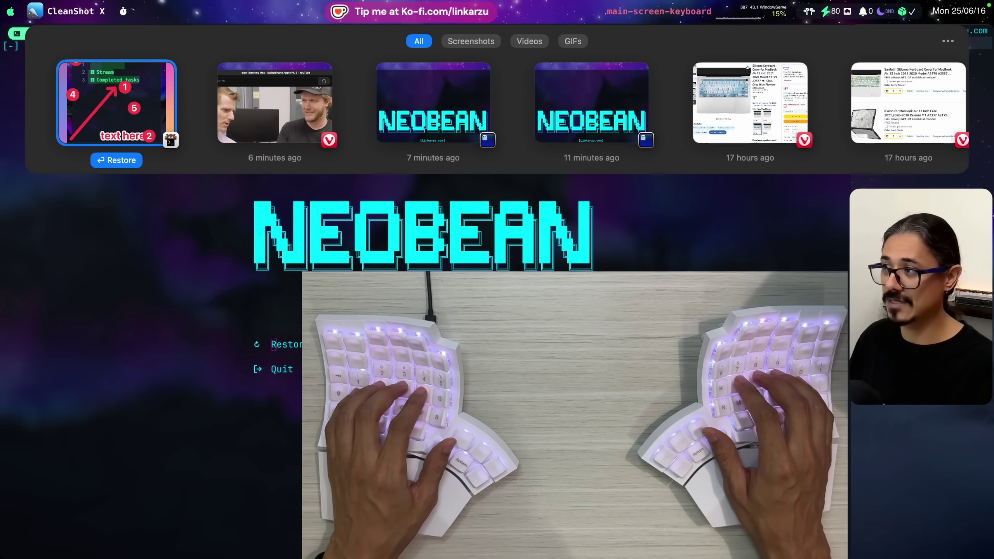
pyautogui.press('Right')
pyautogui.press('Right')
pyautogui.press('Right')
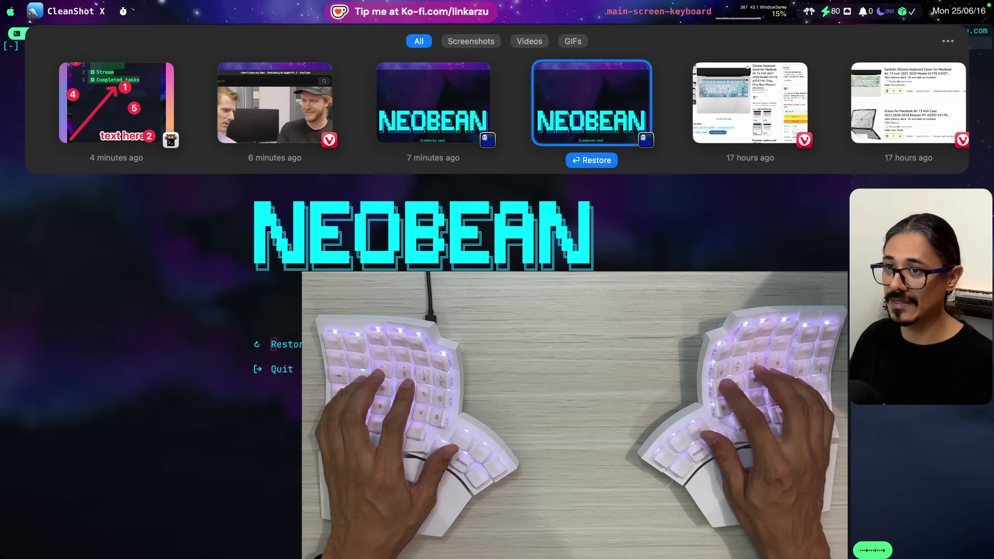
pyautogui.press('Left')
pyautogui.press('Left')
pyautogui.press('Left')
pyautogui.press('Right')
pyautogui.press('Right')
pyautogui.press('Right')
pyautogui.press('Left')
pyautogui.press('Left')
pyautogui.press('Left')
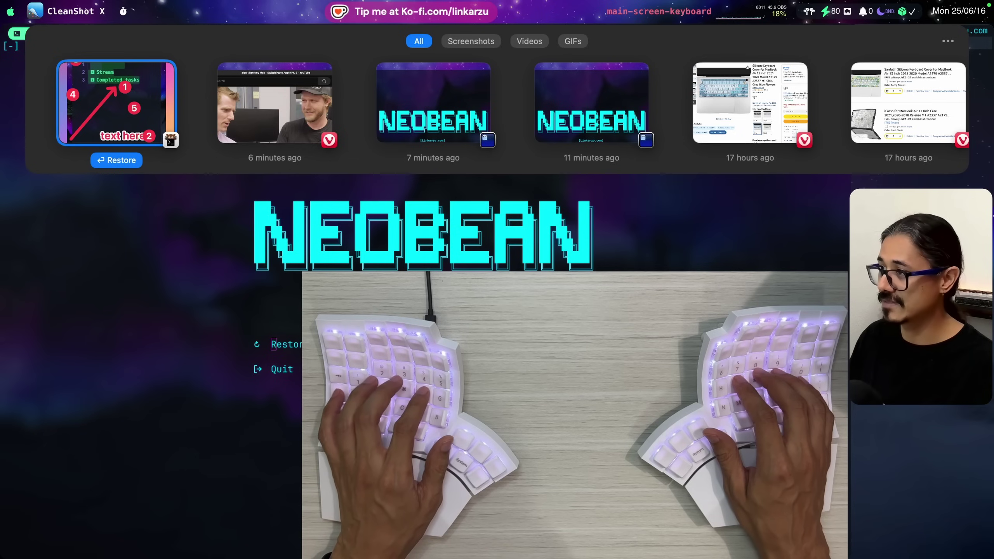
pyautogui.press('Right')
pyautogui.press('Right')
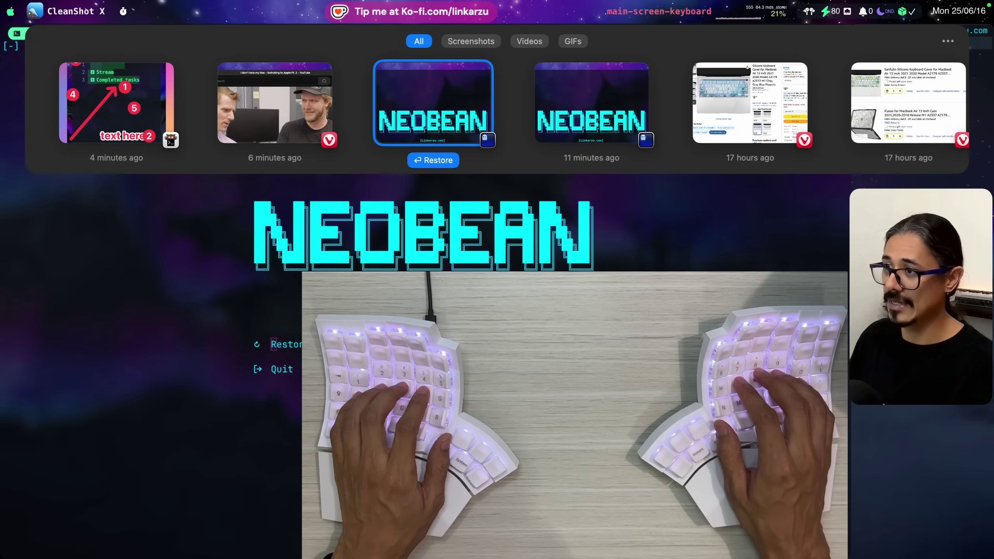
pyautogui.press('Escape')
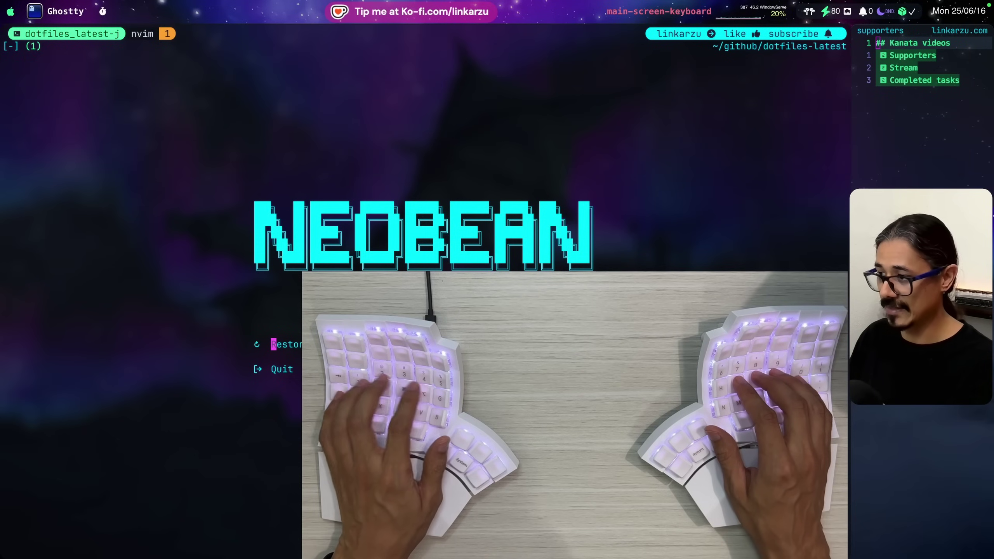
pyautogui.press('ctrl+alt+shift+super+Tab')
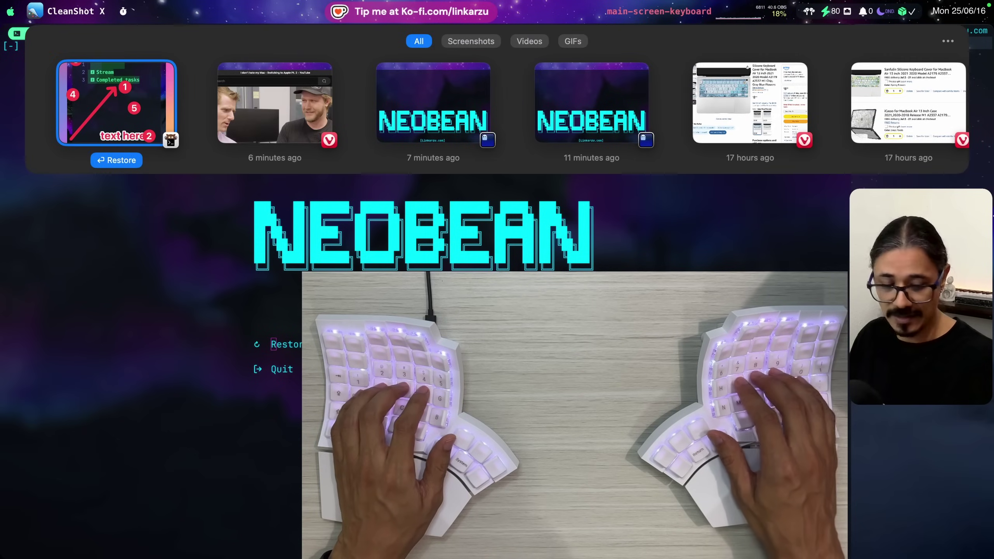
pyautogui.click(116, 160)
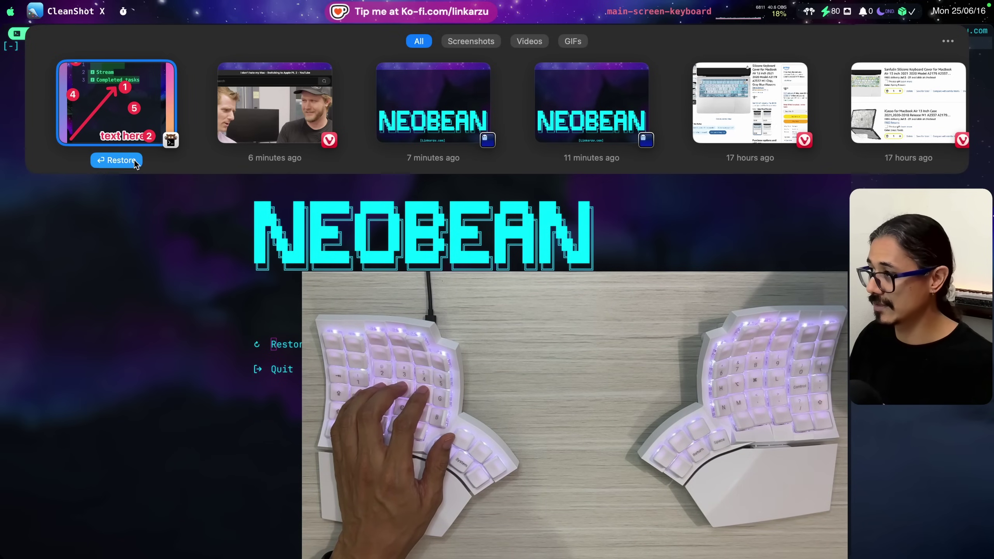
# - Reopen the restored notes capture, add and delete a pixelate box over Supporters, then copy it
pyautogui.doubleClick(900, 465)
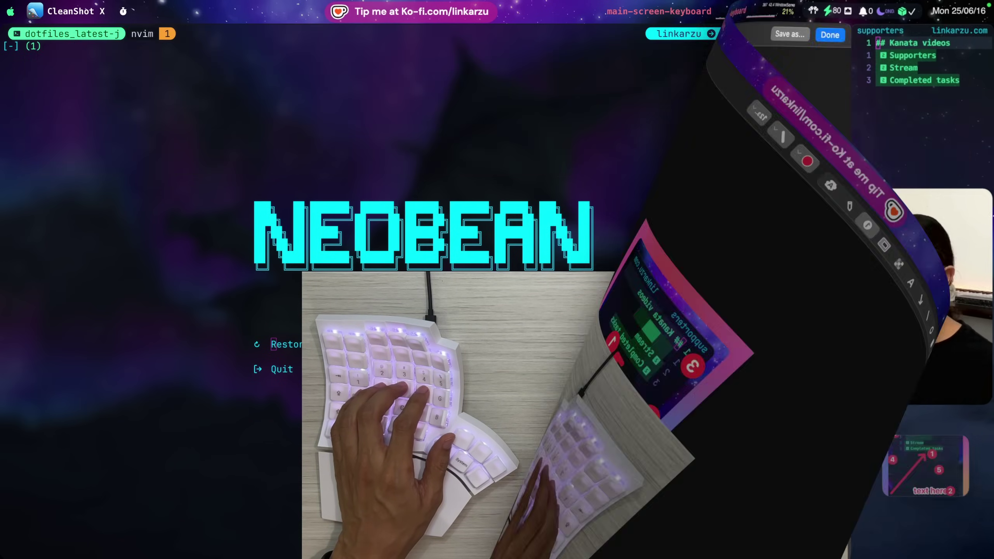
pyautogui.press('x')
pyautogui.moveTo(382, 223); pyautogui.dragTo(456, 237)
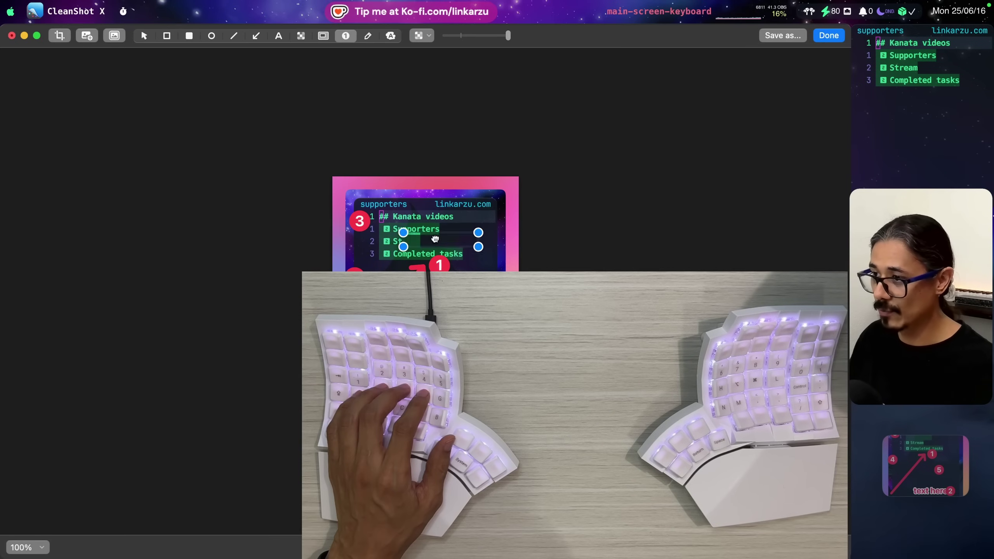
pyautogui.press('BackSpace')
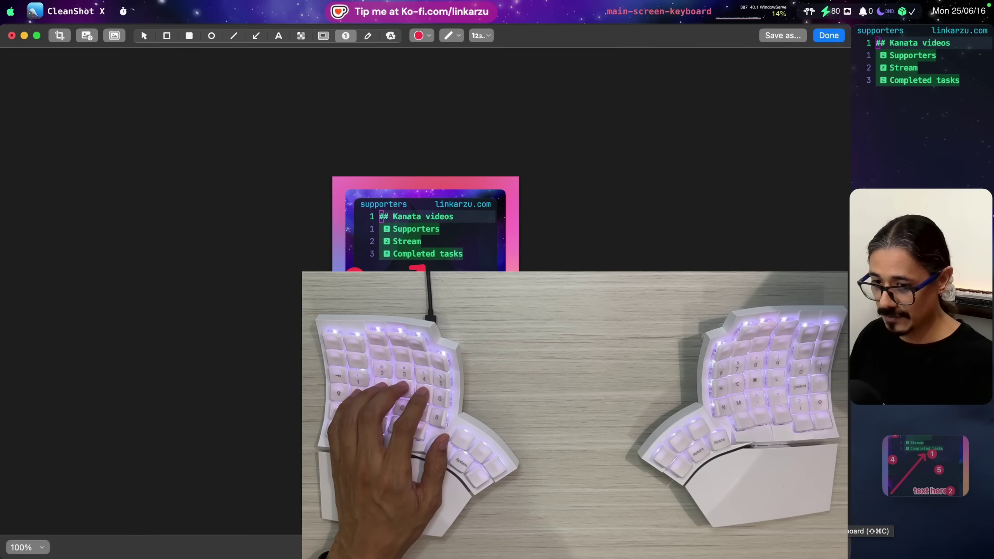
pyautogui.press('super+shift+c')
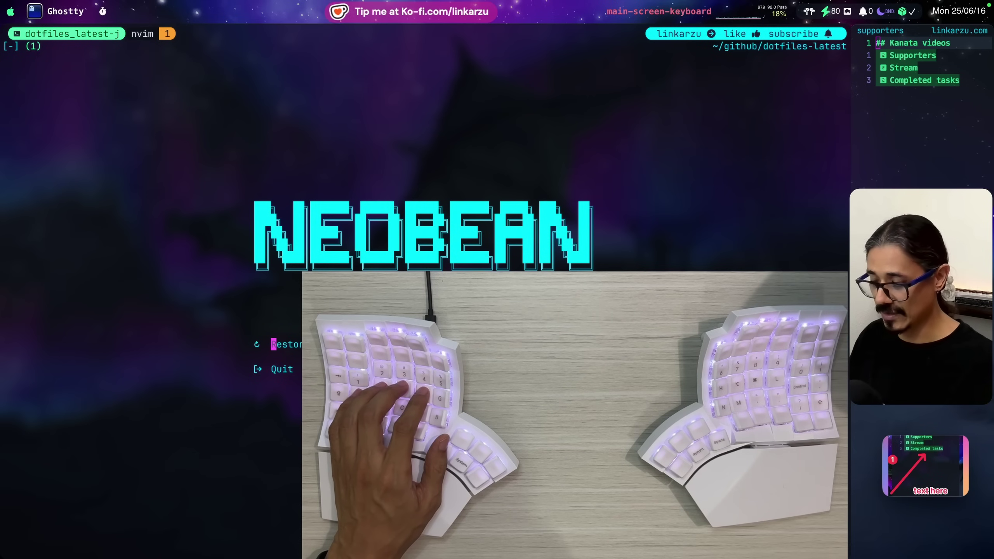
# - Paste the notes screenshot into Discord's #general channel and send it as a message
pyautogui.press('ctrl+alt+shift+super+d')
pyautogui.press('super+v')
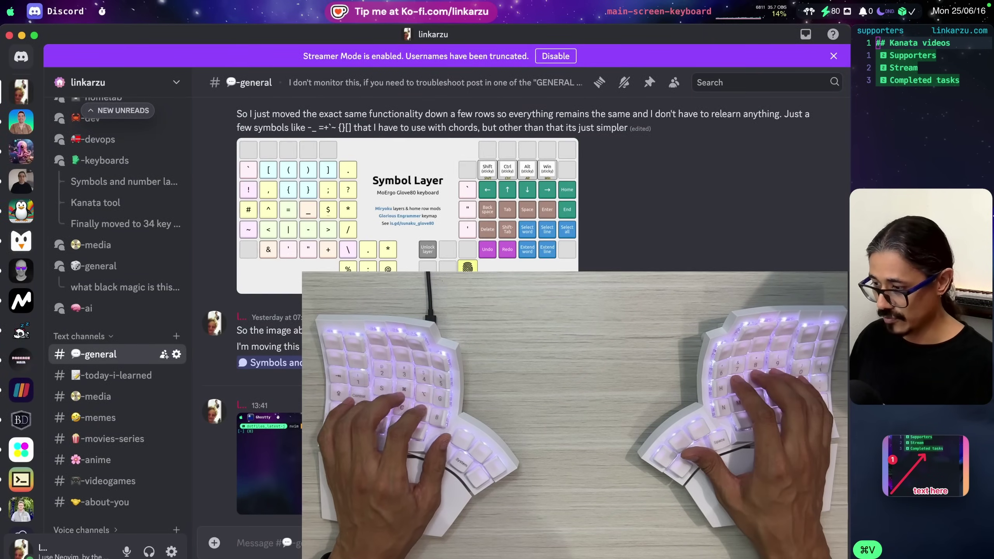
pyautogui.press('Return')
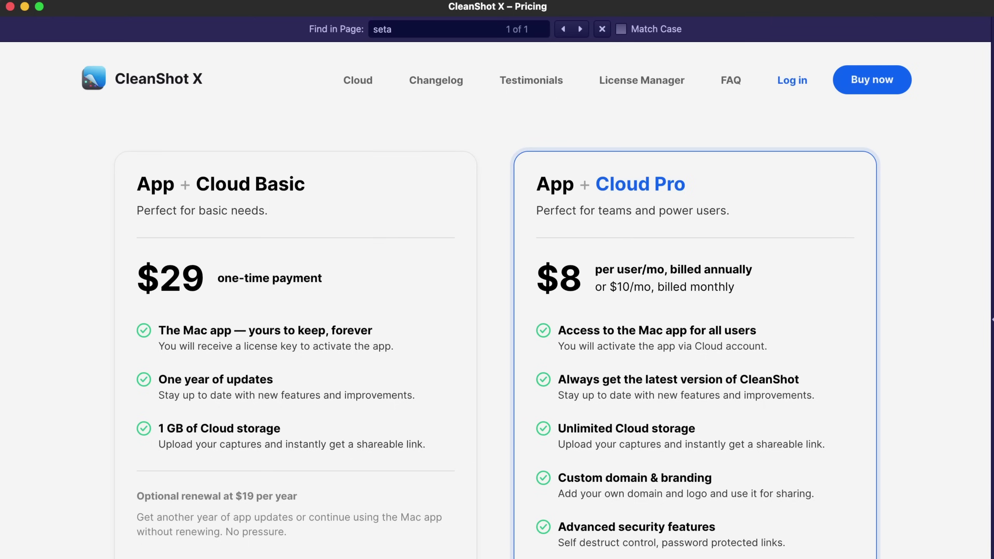
# - Scroll to the pricing page's trial-version FAQ answer and follow its Setapp link
pyautogui.scroll(-20, 391, 470)
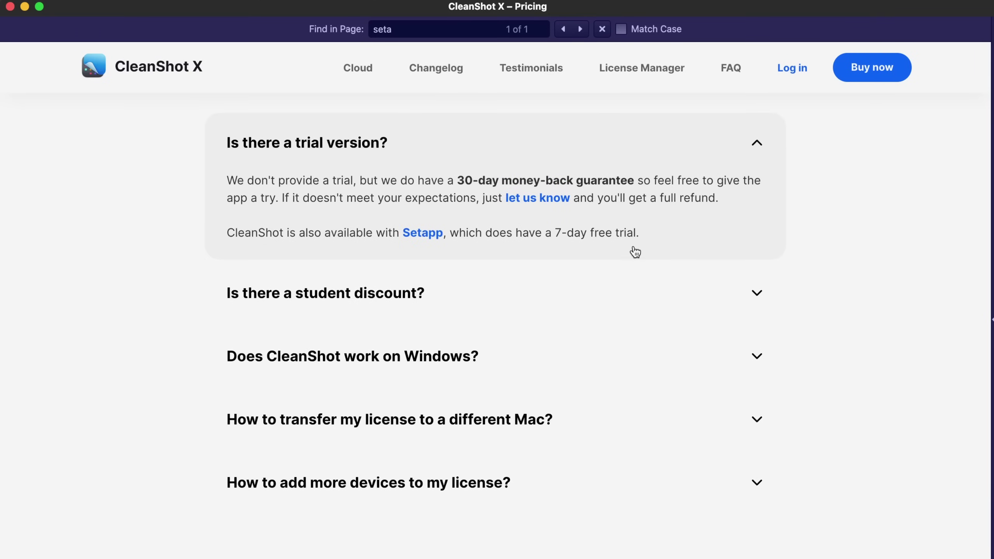
pyautogui.press('Return')
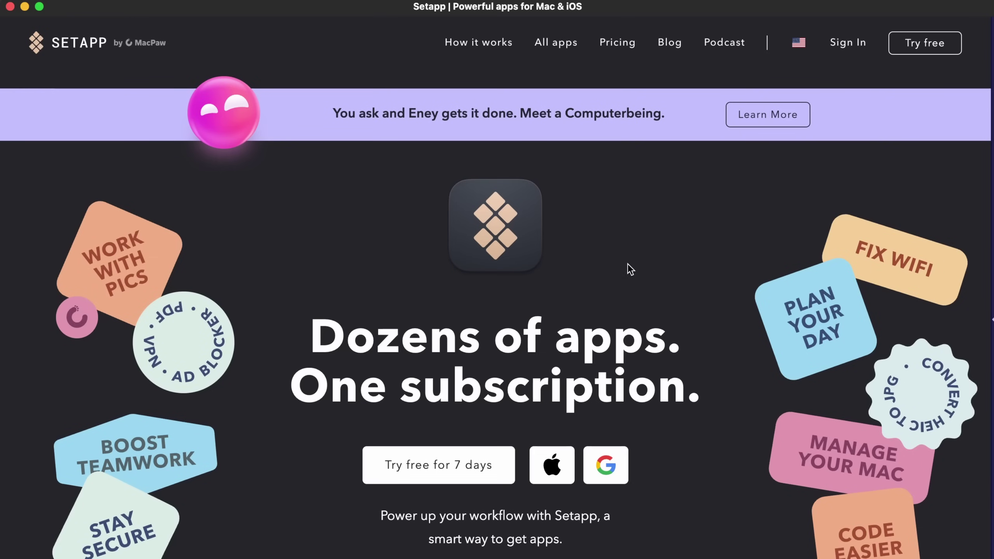
pyautogui.scroll(-15, 722, 437)
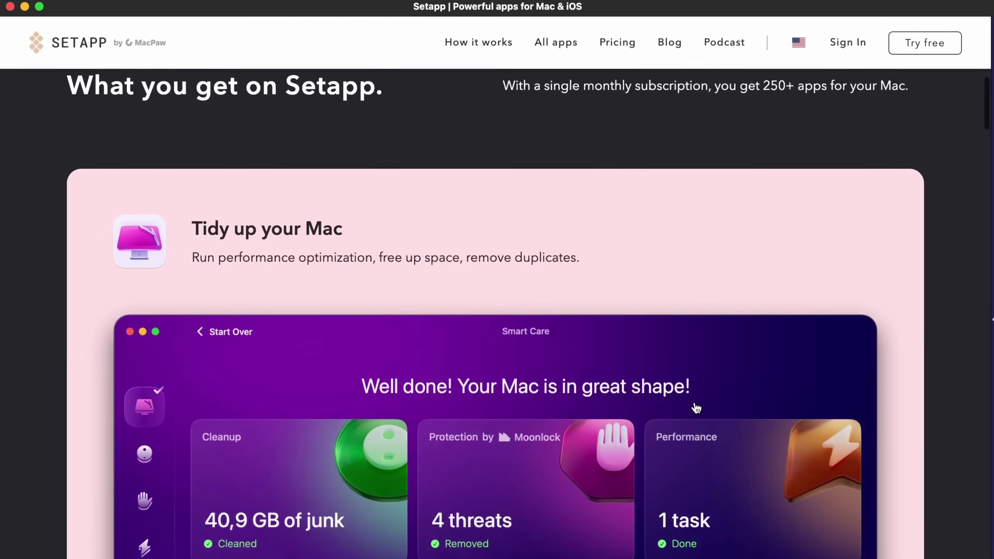
pyautogui.scroll(-15, 697, 408)
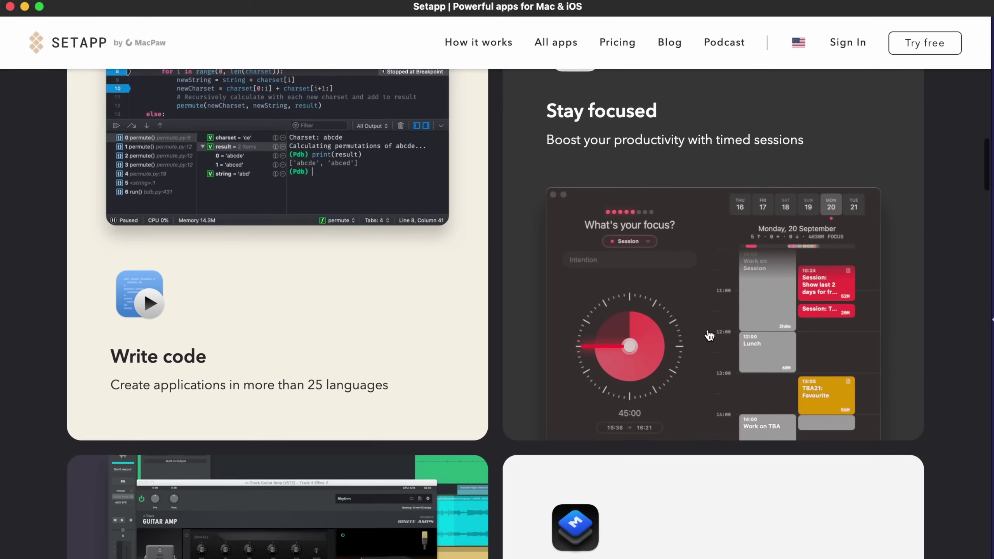
pyautogui.scroll(-10, 709, 335)
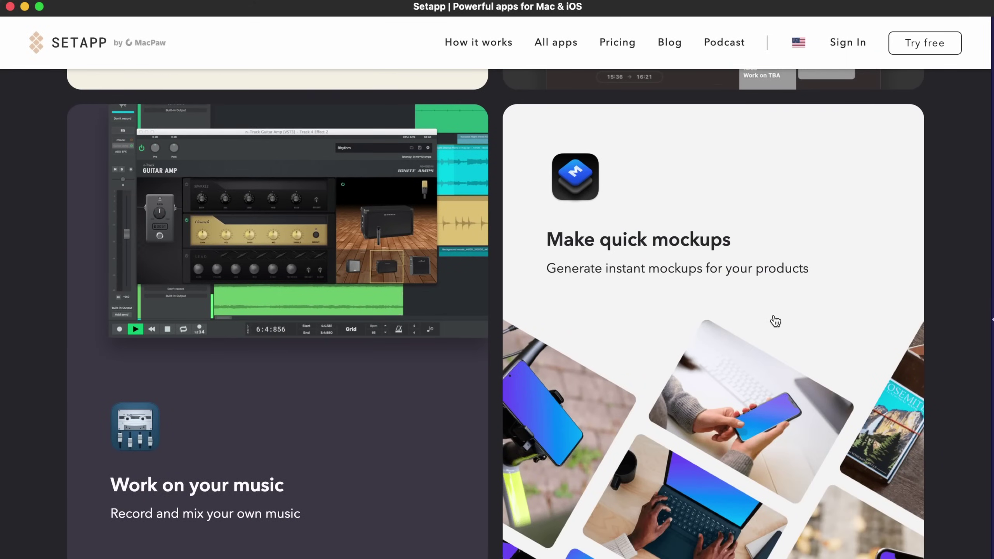
pyautogui.scroll(-15, 776, 322)
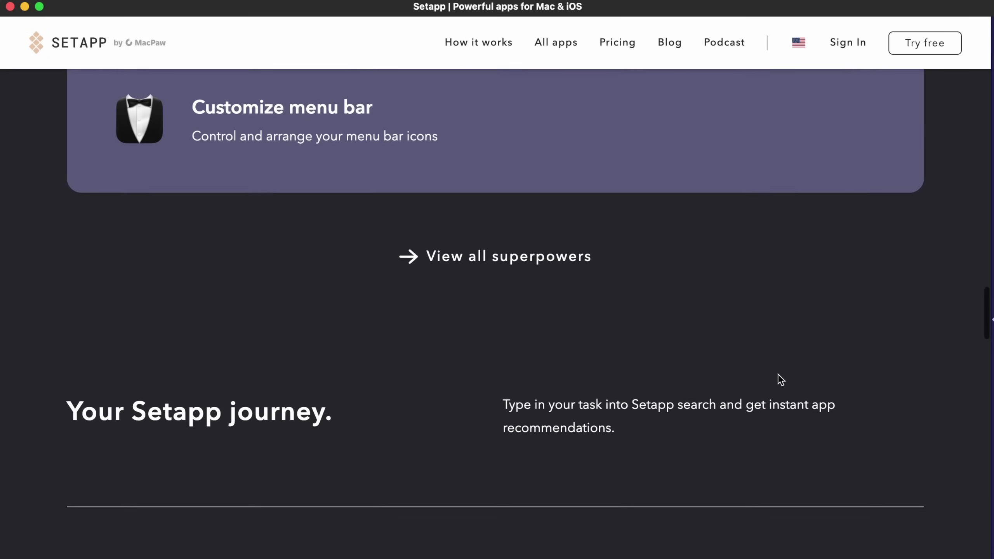
pyautogui.scroll(-1, 778, 374)
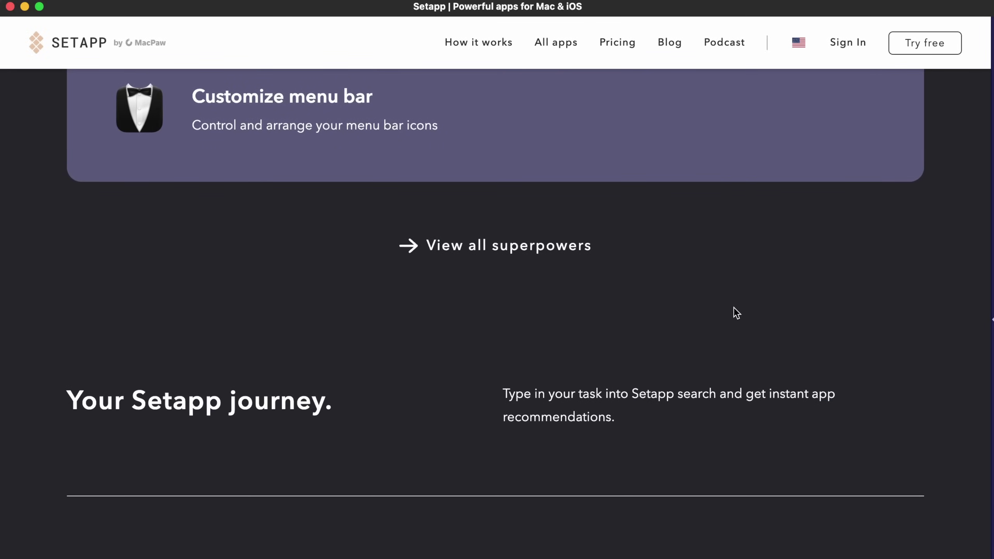
pyautogui.scroll(20, 729, 313)
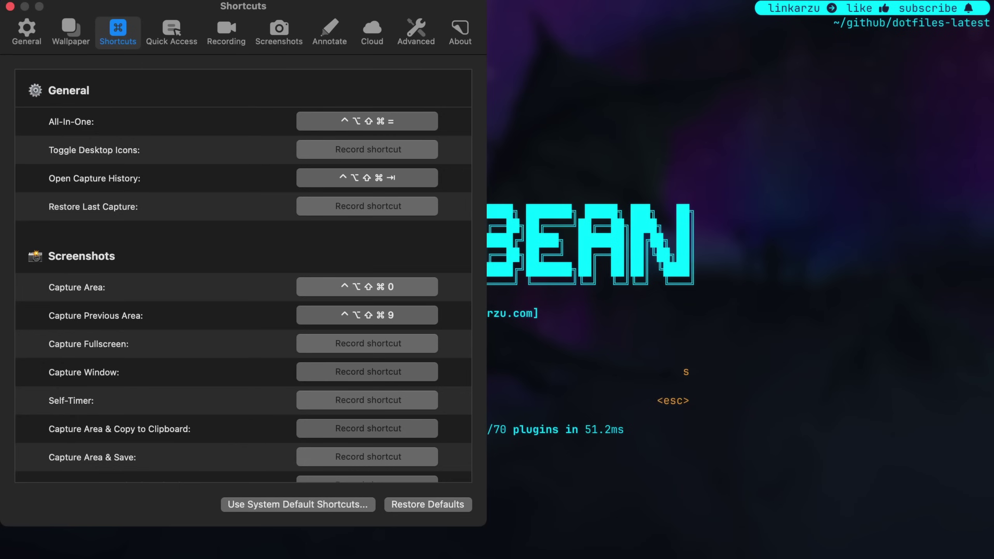
pyautogui.scroll(-15, 368, 235)
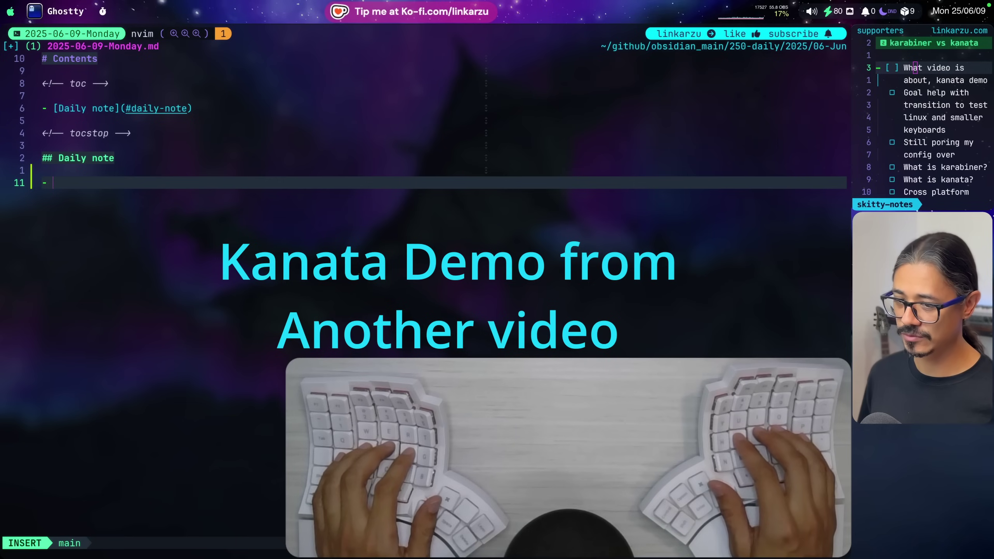
# - Type "I'm testing kanata here, just so you can see the typing experince", fixing the typo
pyautogui.write('I')
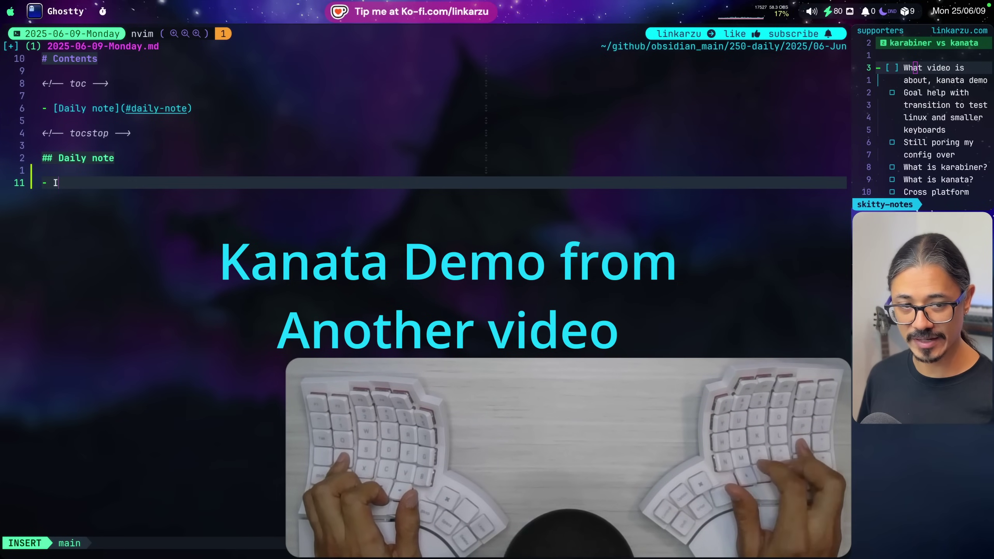
pyautogui.write(';m')
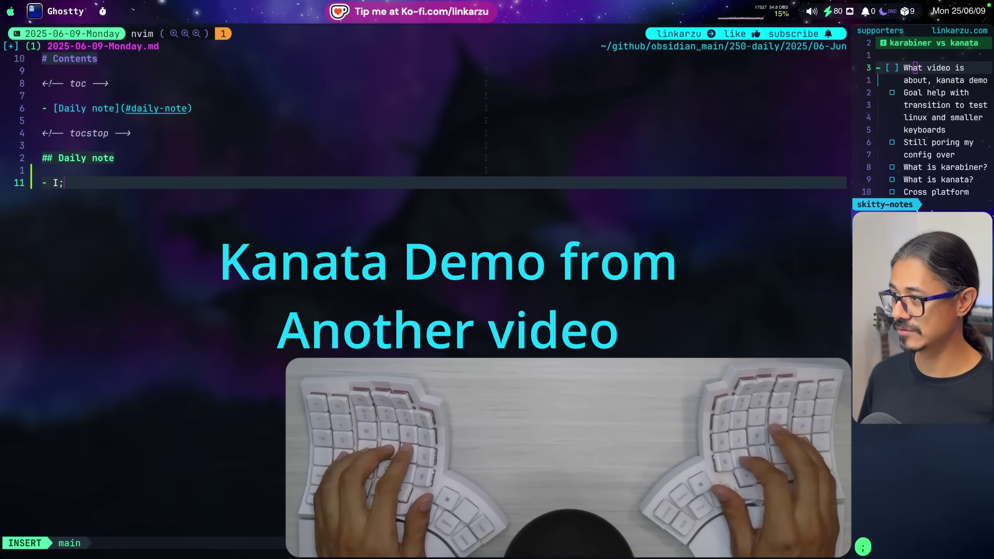
pyautogui.press('BackSpace')
pyautogui.press('BackSpace')
pyautogui.press('BackSpace')
pyautogui.write("'m ")
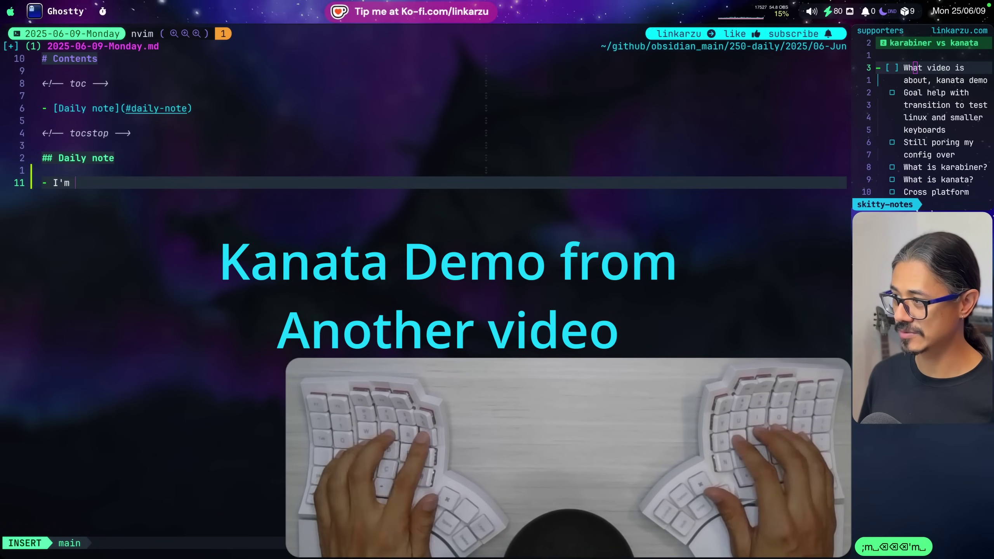
pyautogui.write('testing kanata here')
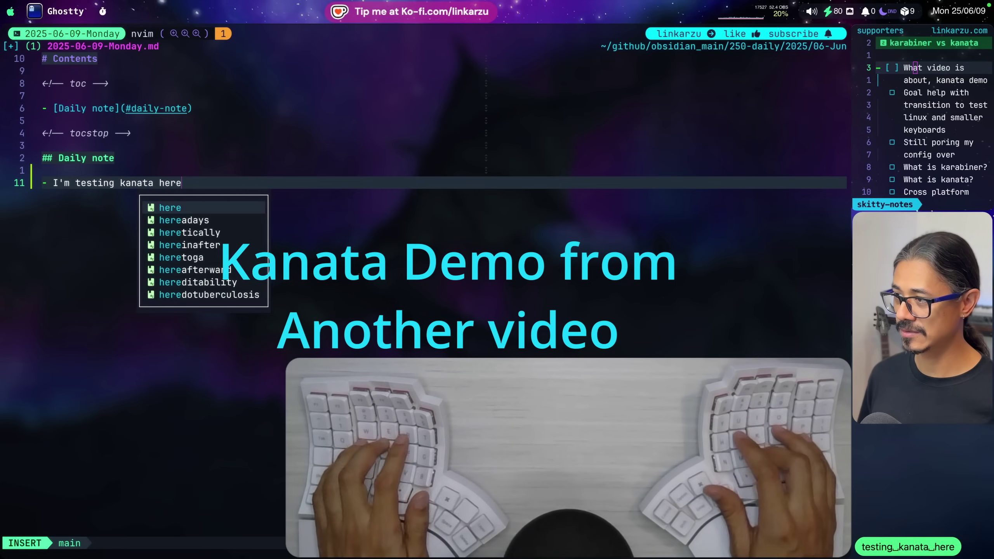
pyautogui.write(', just so you can se')
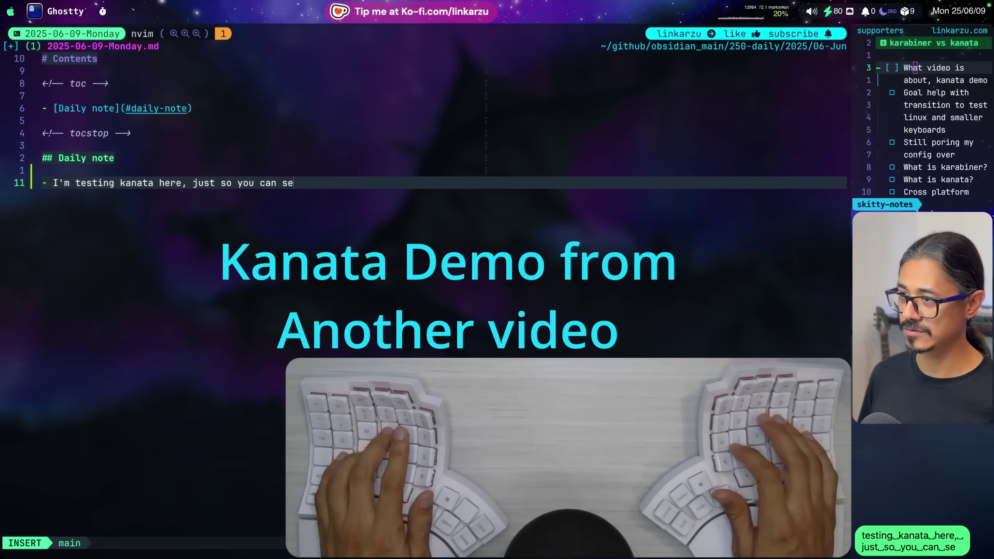
pyautogui.write('e the typing experi')
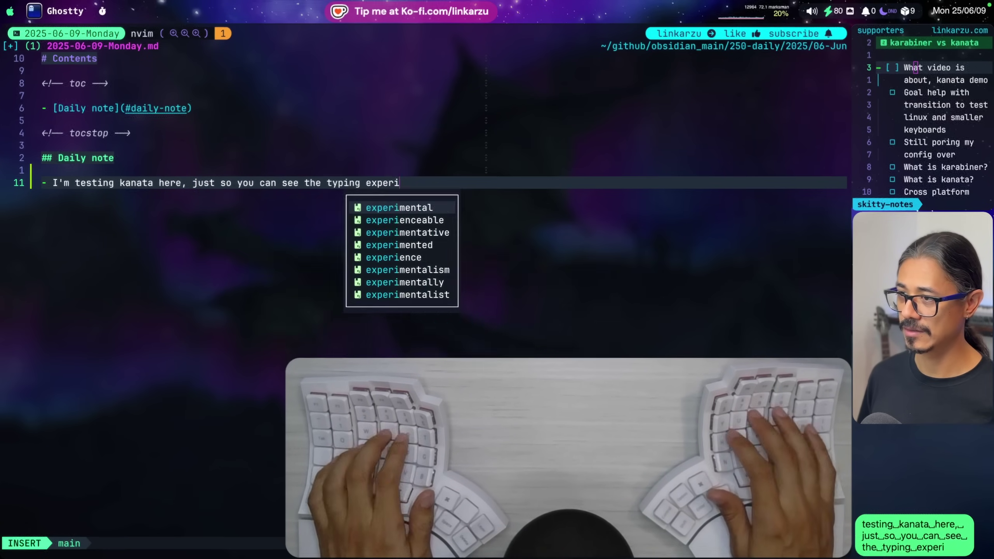
pyautogui.write('nce')
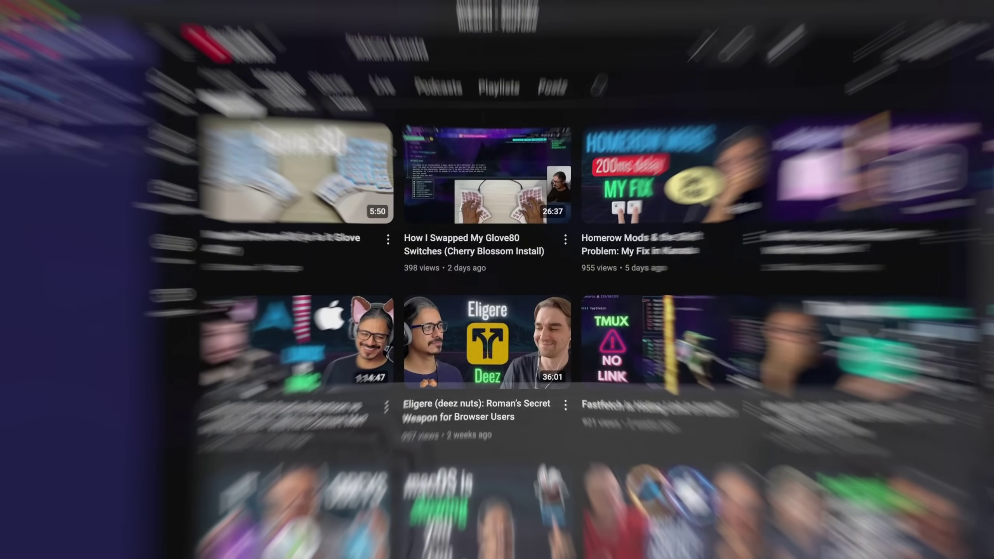
pyautogui.moveTo(895, 184)
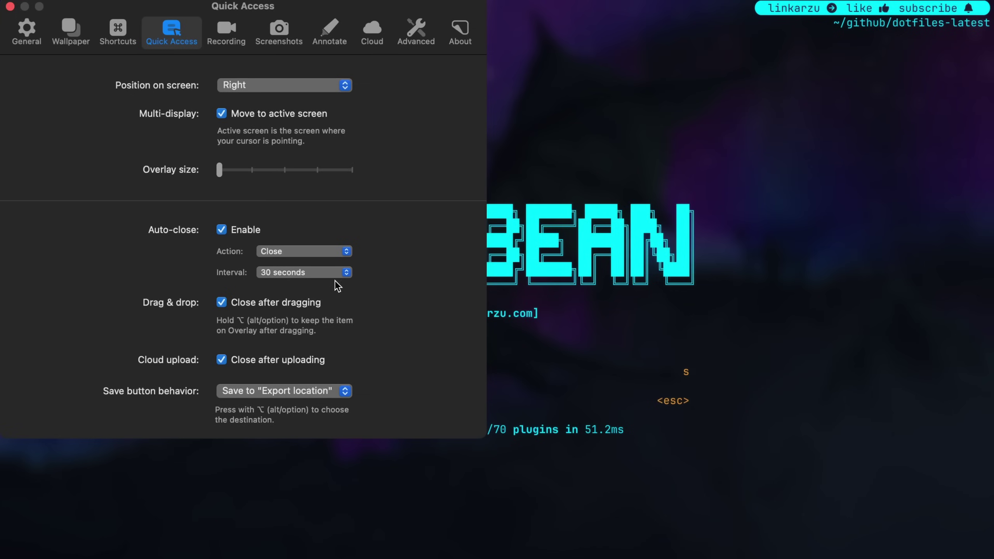
# - Review CleanShot X's Recording settings, including the Video and GIF sub-tabs
pyautogui.click(226, 32)
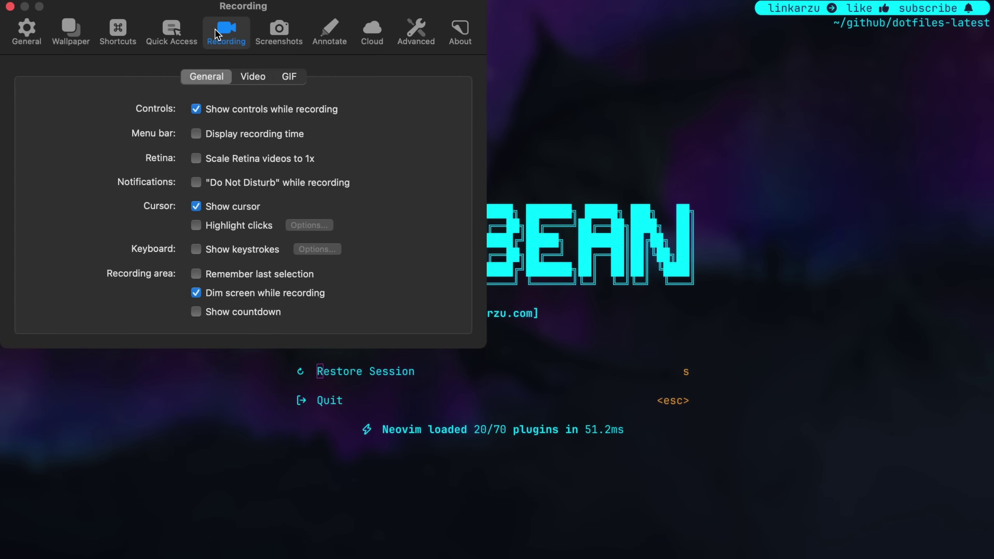
pyautogui.click(257, 77)
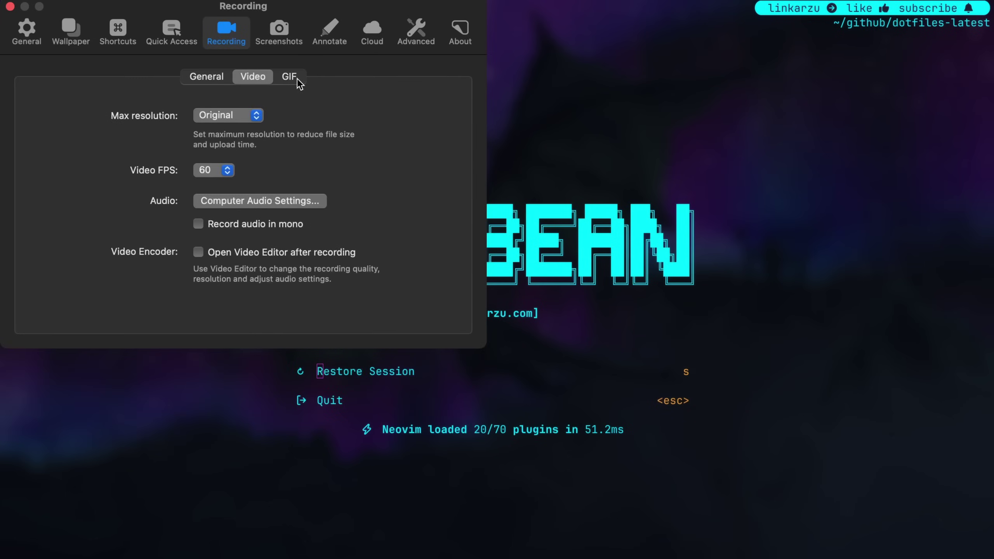
pyautogui.click(292, 79)
# - Check the Screenshots settings, leaving the file format as PNG, then start an area capture
pyautogui.click(284, 34)
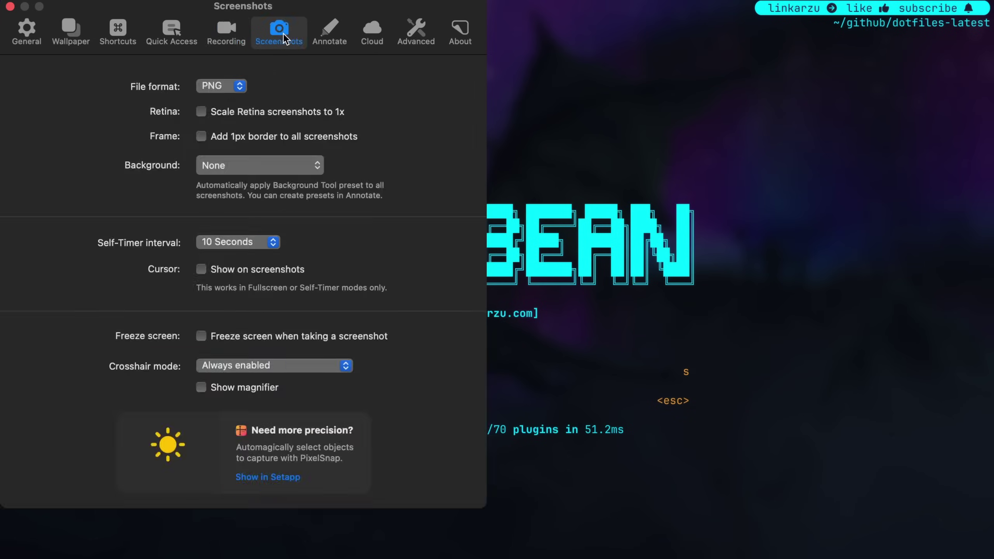
pyautogui.click(238, 87)
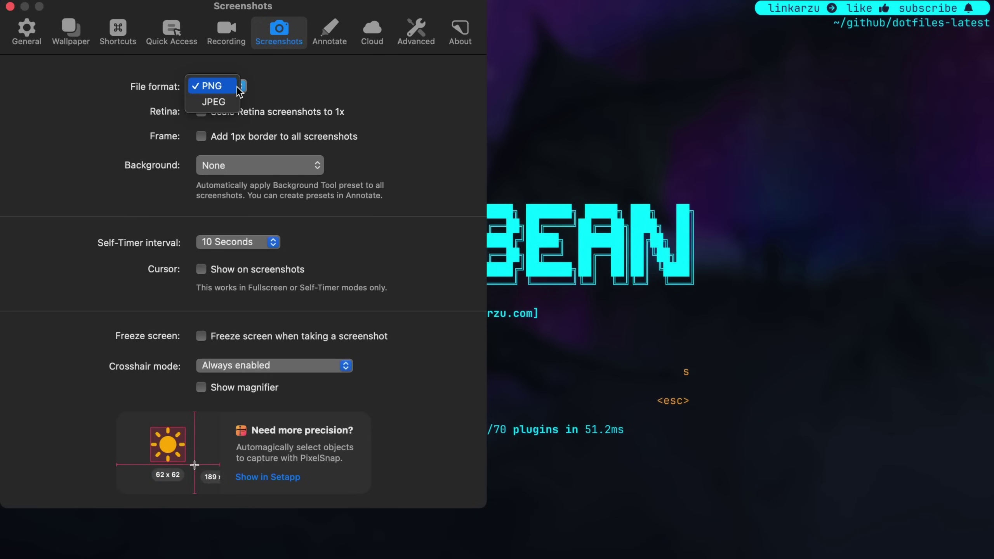
pyautogui.click(238, 89)
pyautogui.click(238, 89)
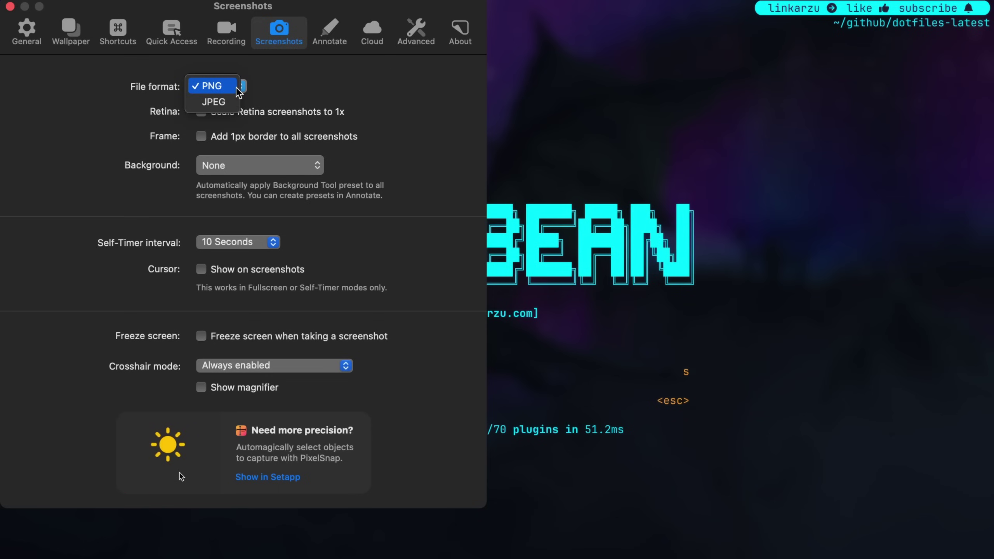
pyautogui.click(239, 88)
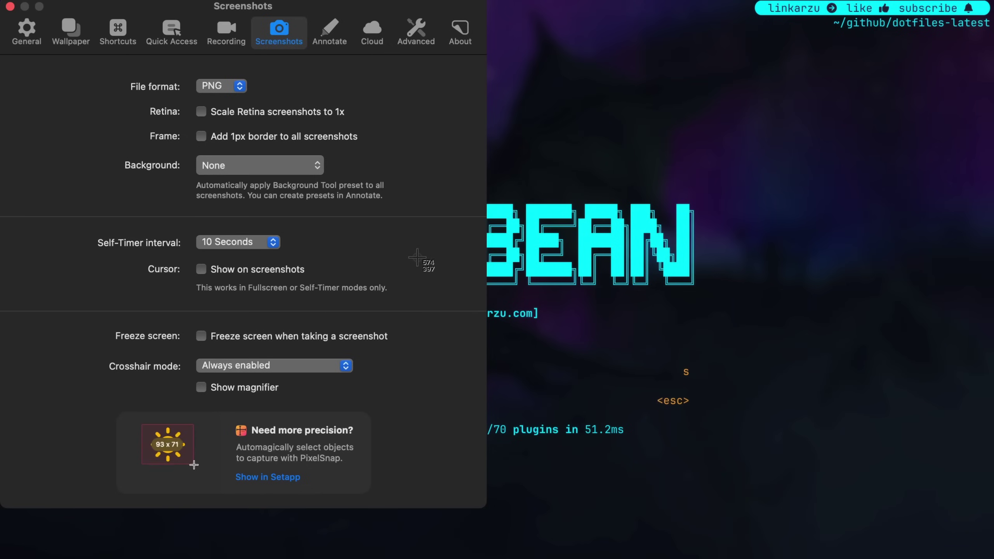
pyautogui.press('super+shift+4')
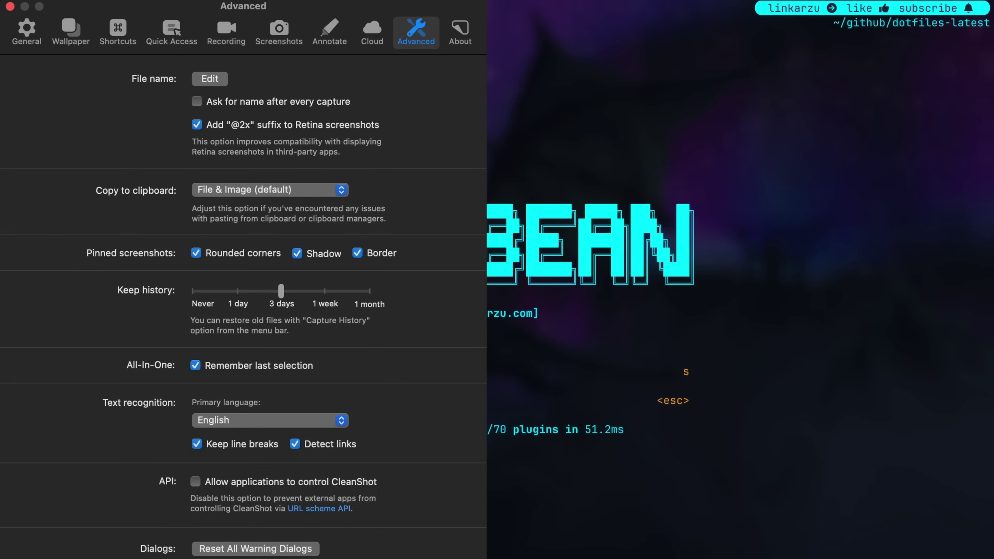